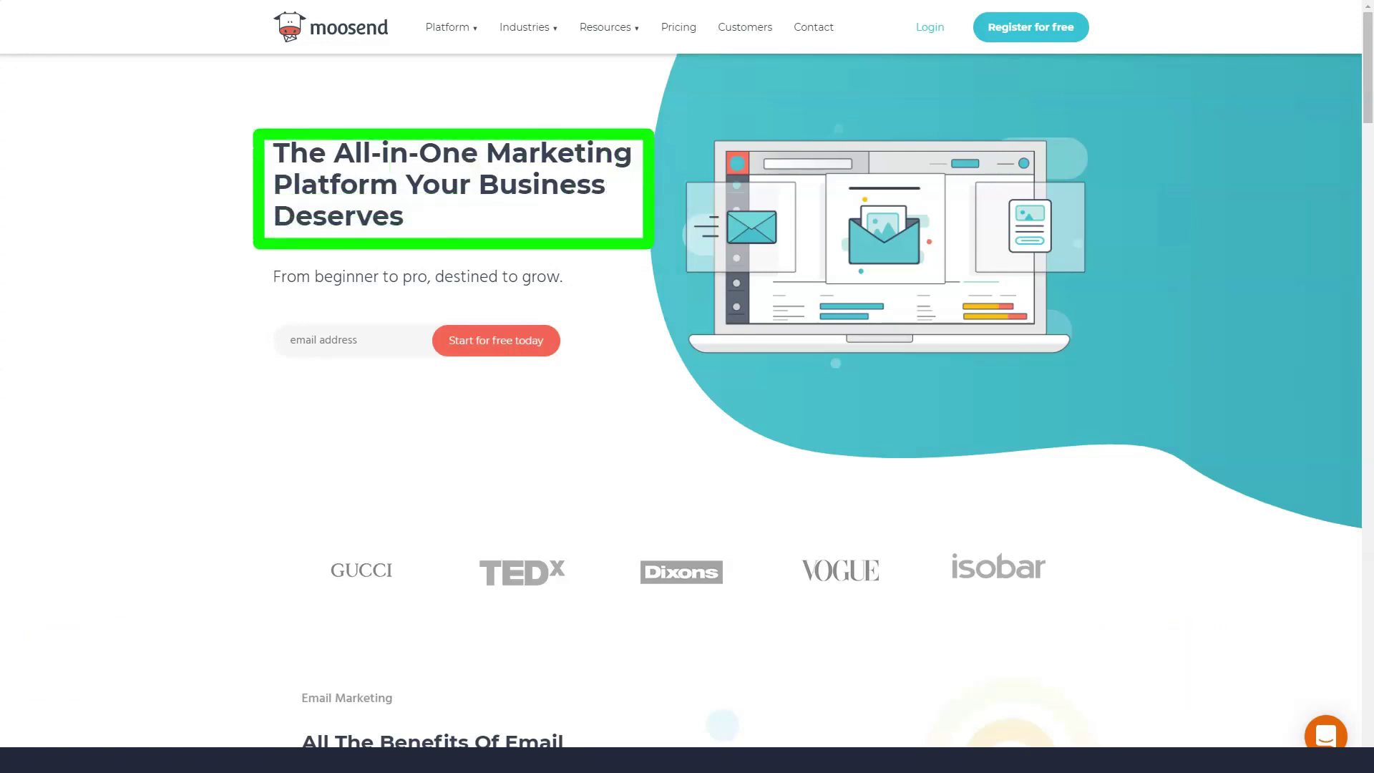
pyautogui.scroll(-5, 687, 387)
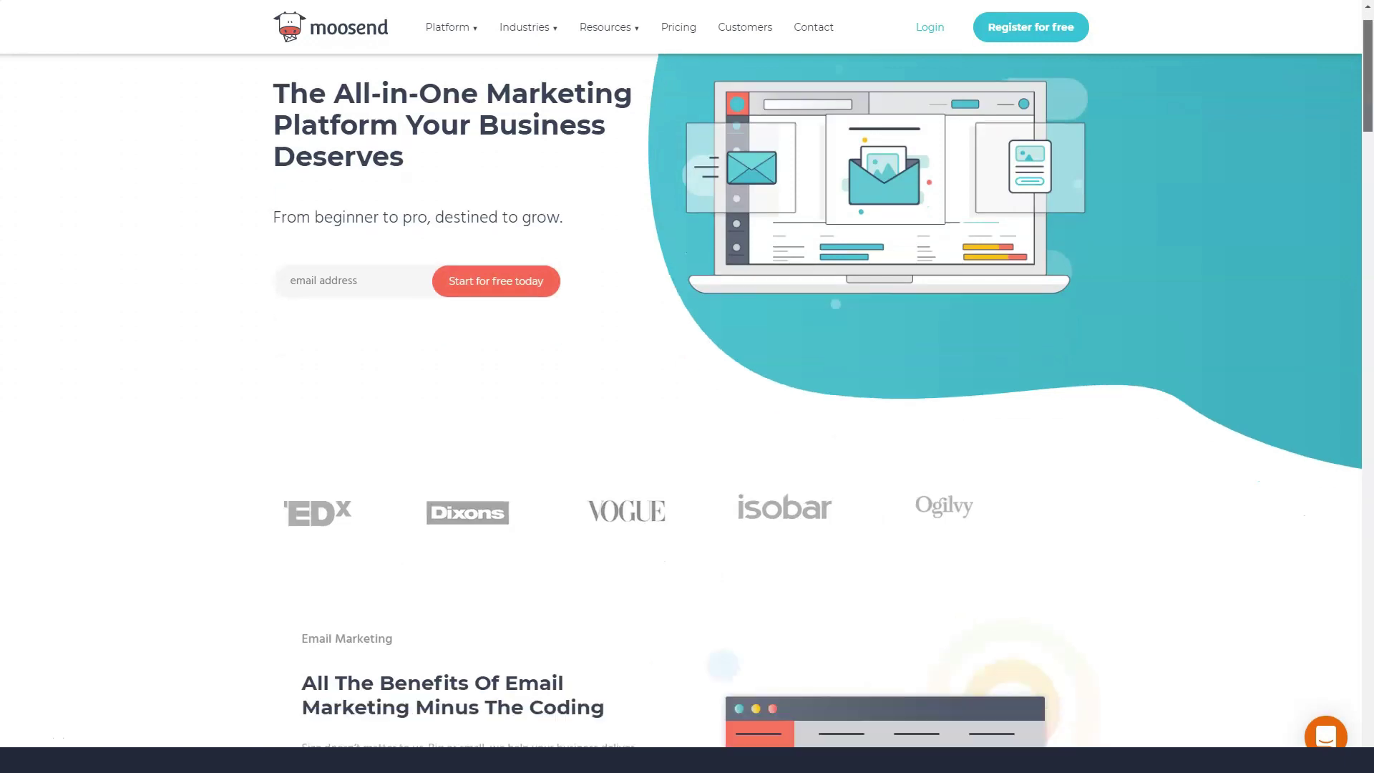
pyautogui.scroll(-1, 688, 387)
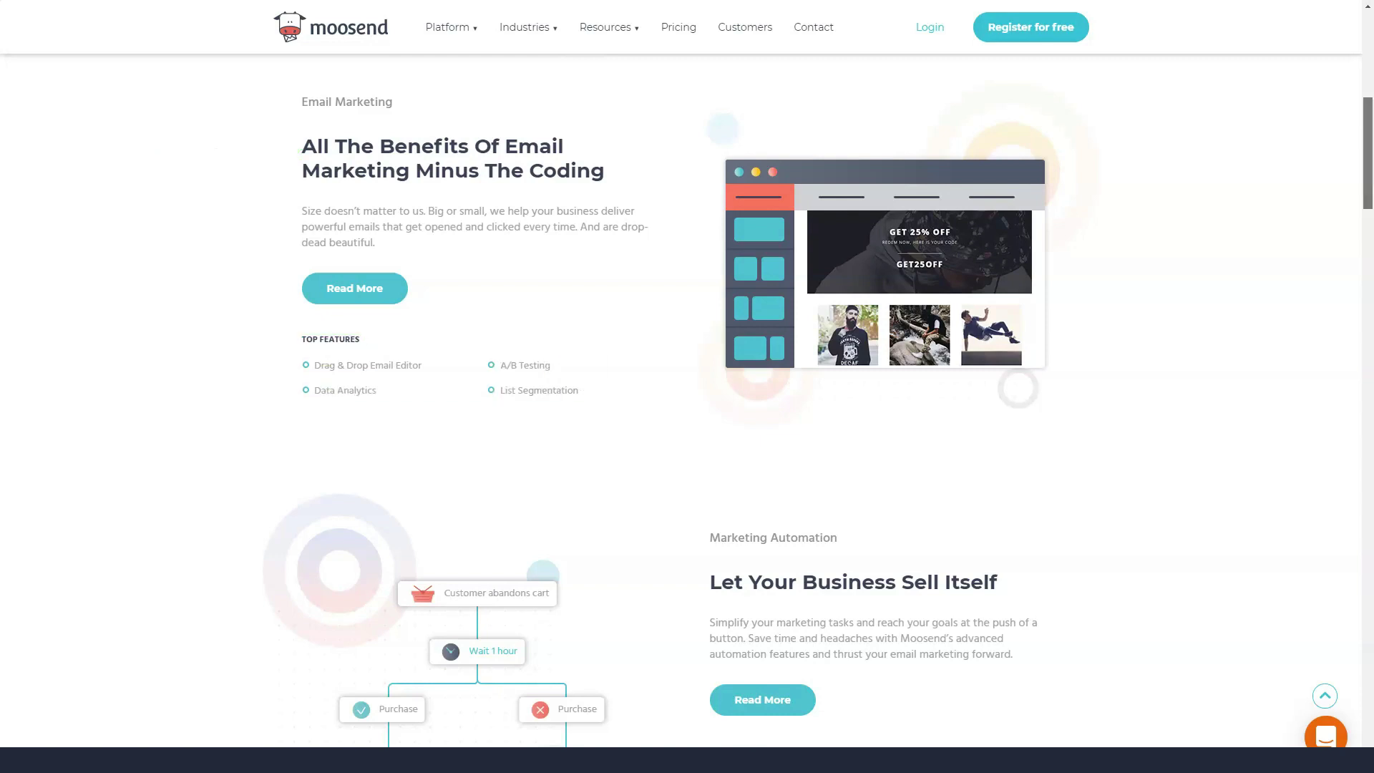
pyautogui.scroll(-3, 687, 387)
pyautogui.scroll(-1, 687, 386)
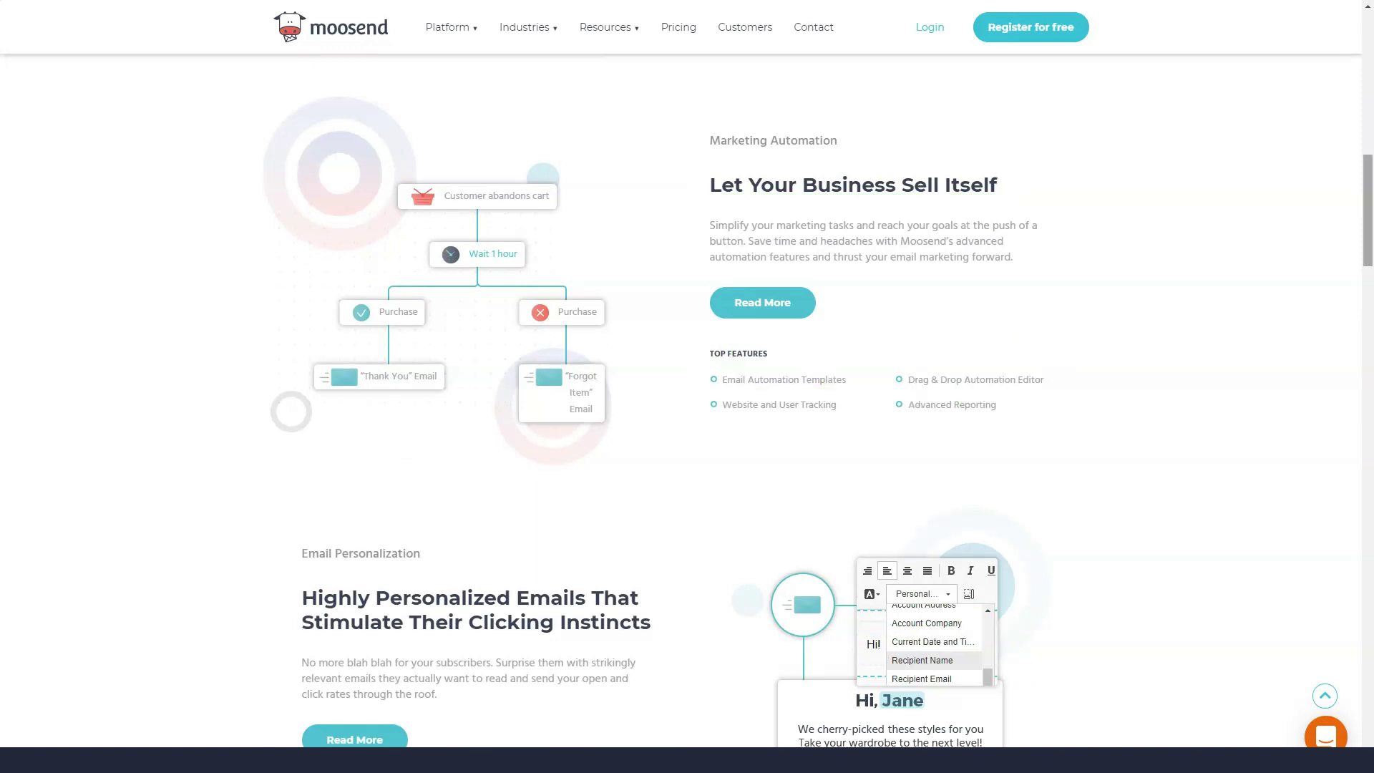
pyautogui.scroll(-4, 687, 387)
pyautogui.scroll(-4, 687, 387)
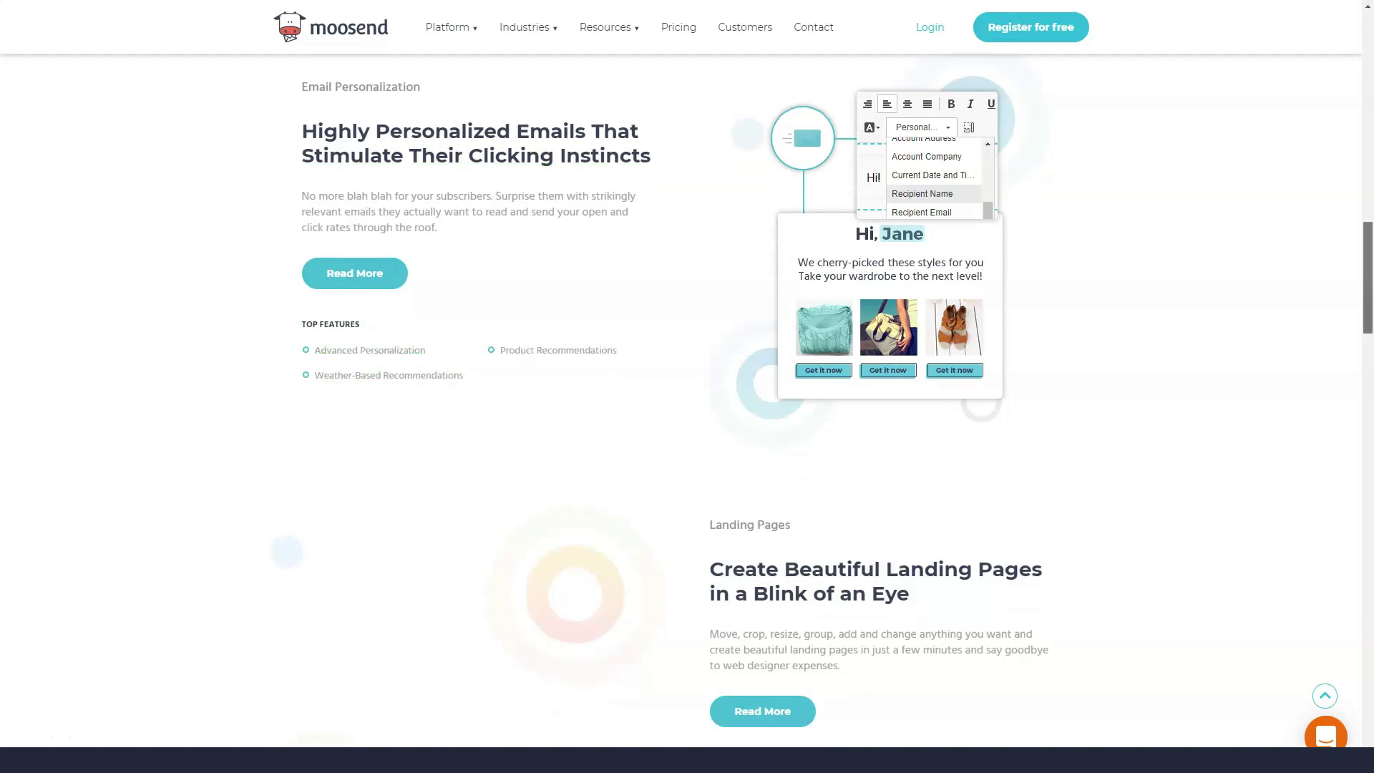
pyautogui.scroll(-5, 816, 408)
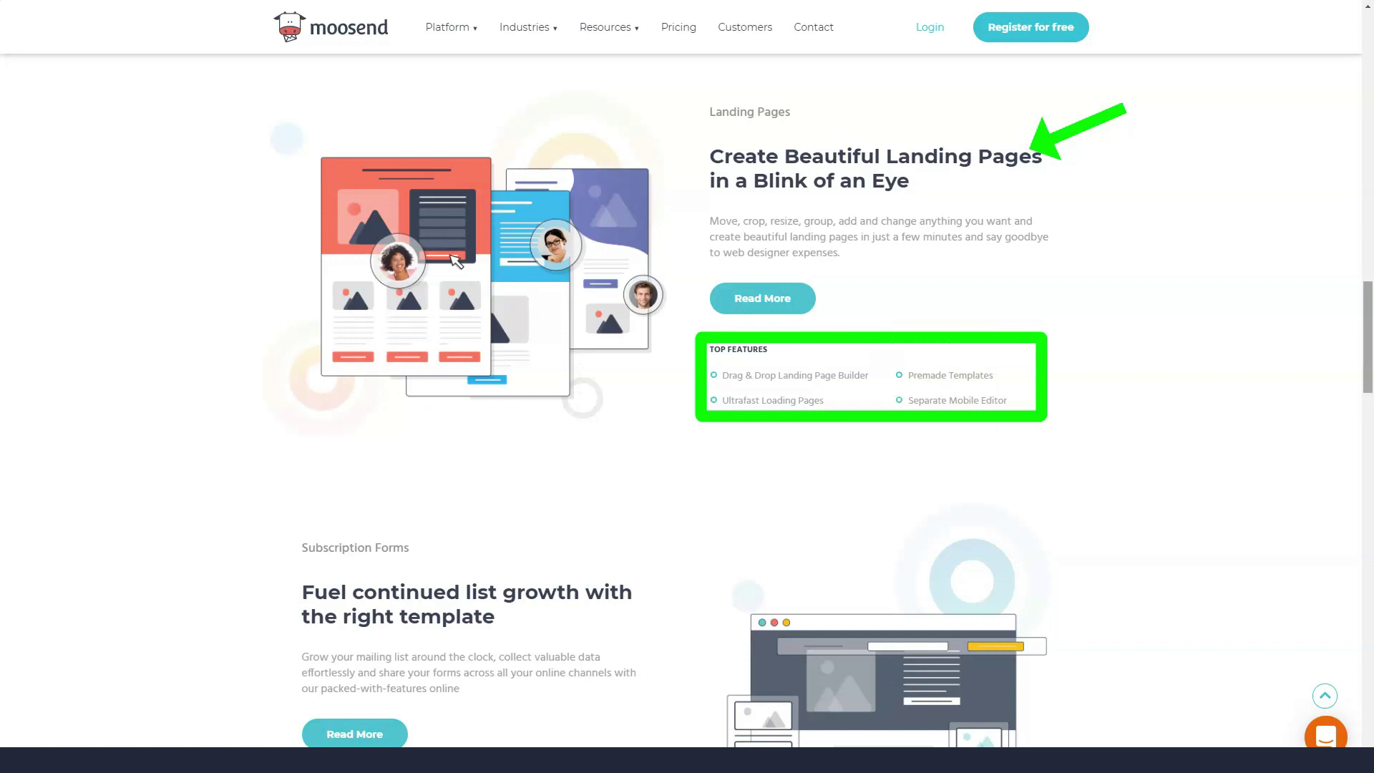
pyautogui.scroll(-4, 687, 429)
pyautogui.scroll(-3, 687, 430)
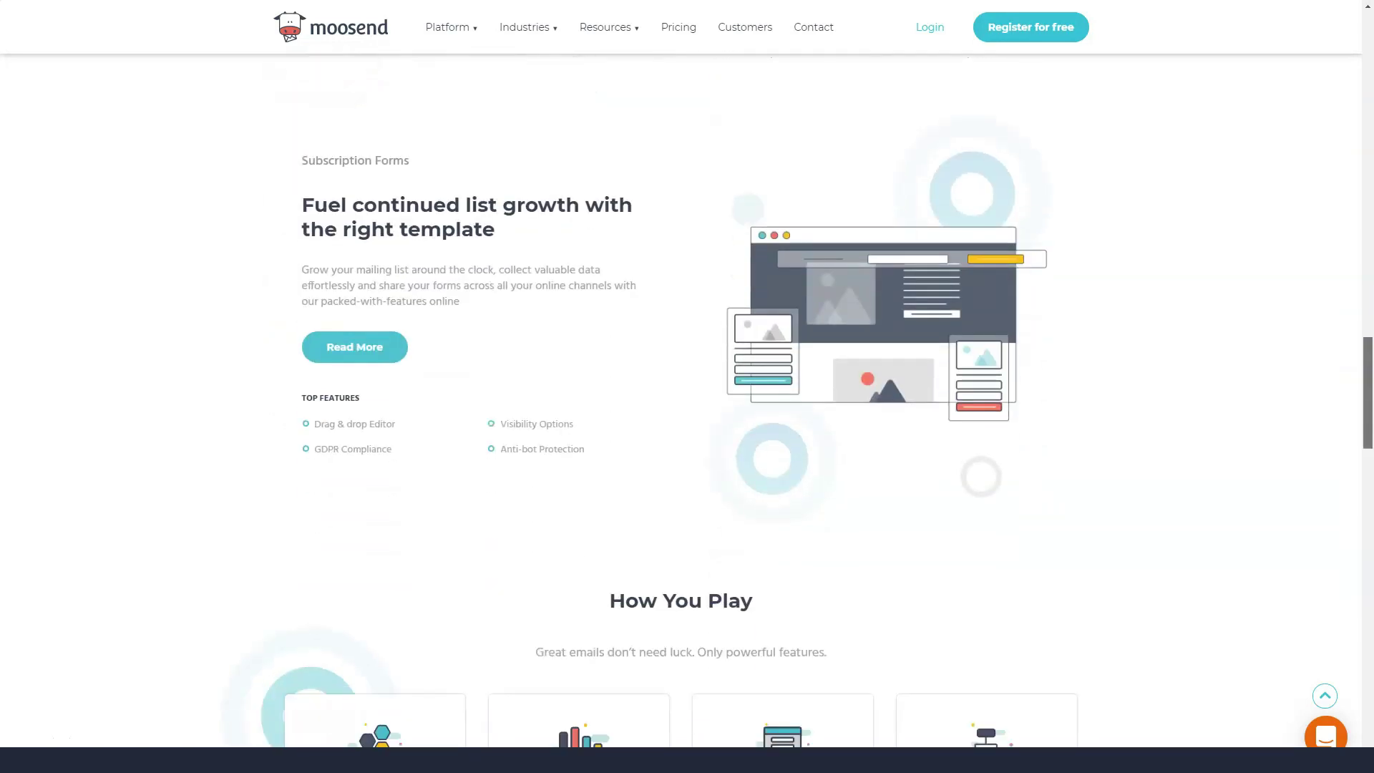
pyautogui.scroll(-3, 688, 430)
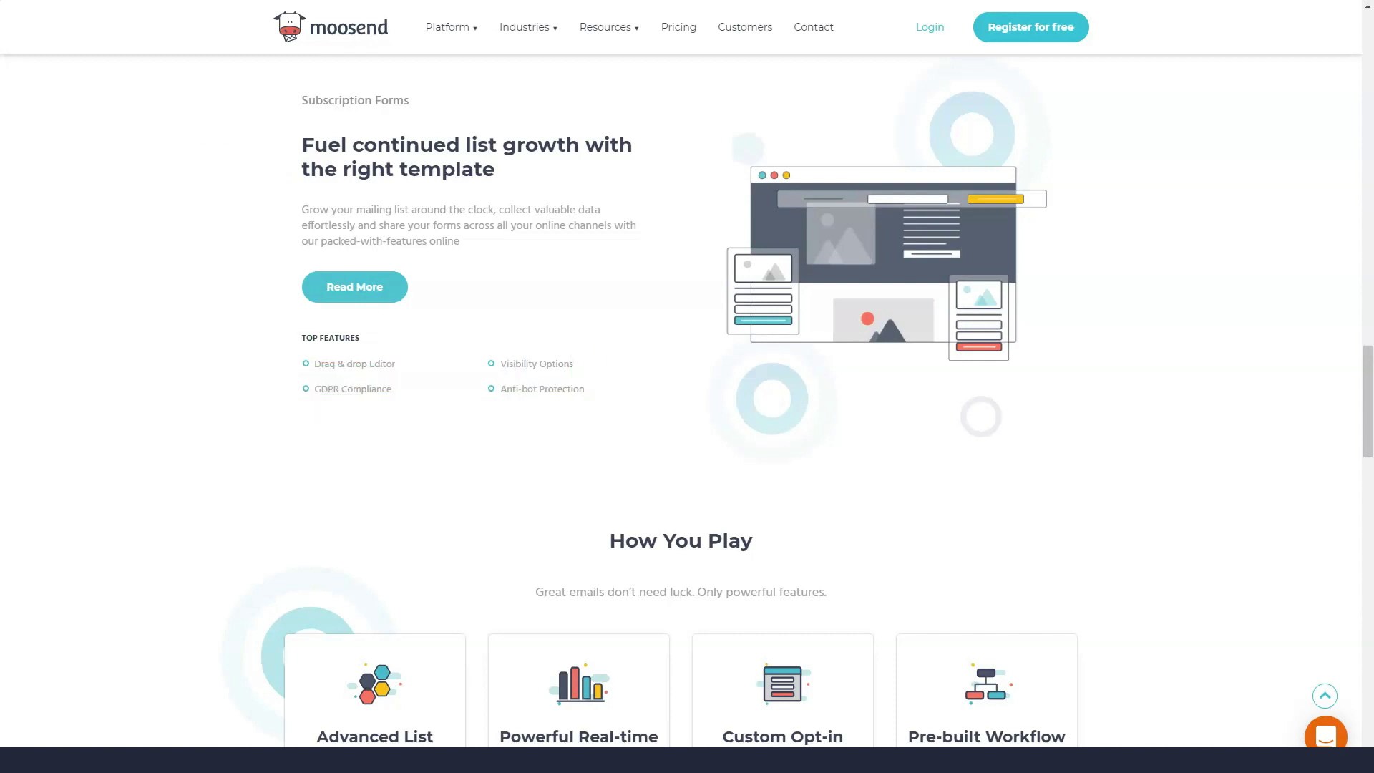
pyautogui.scroll(-4, 688, 430)
pyautogui.scroll(-2, 688, 429)
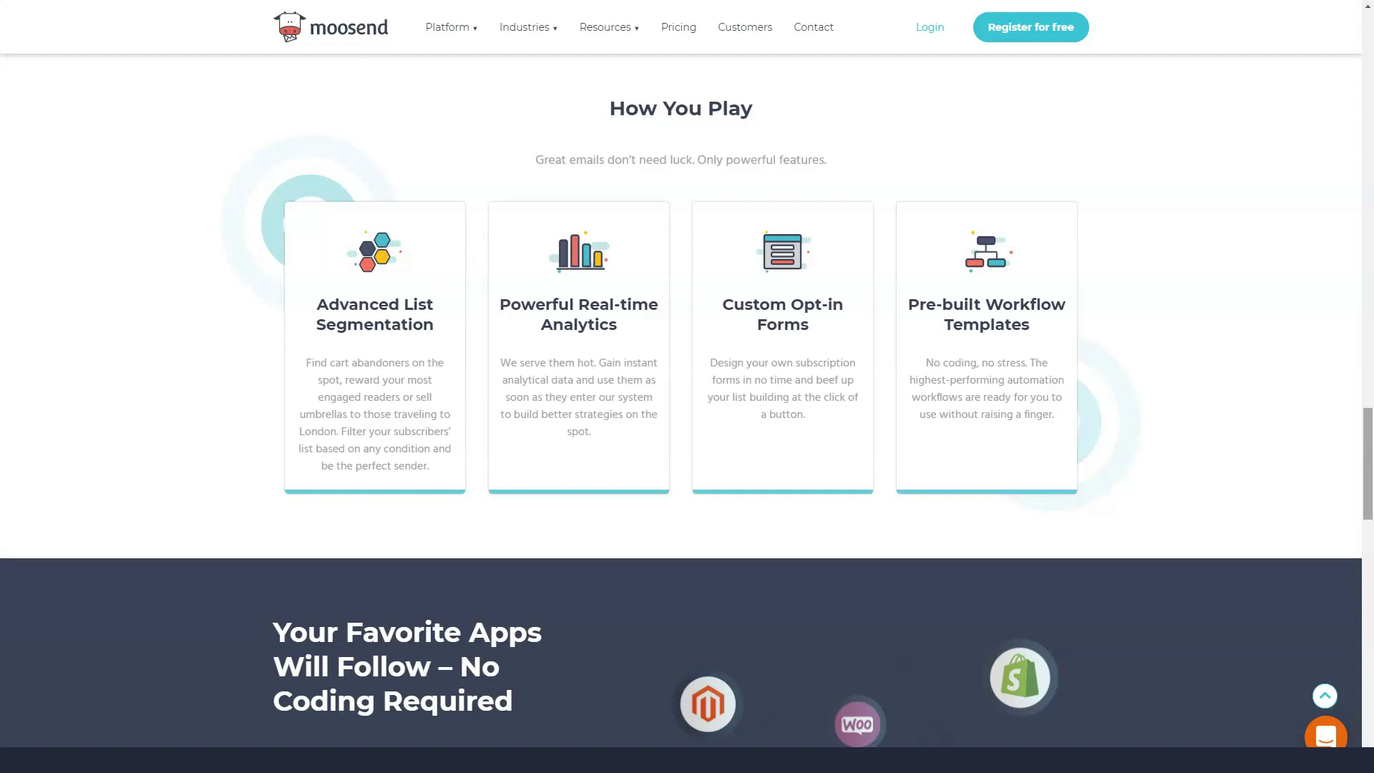
pyautogui.scroll(-5, 688, 430)
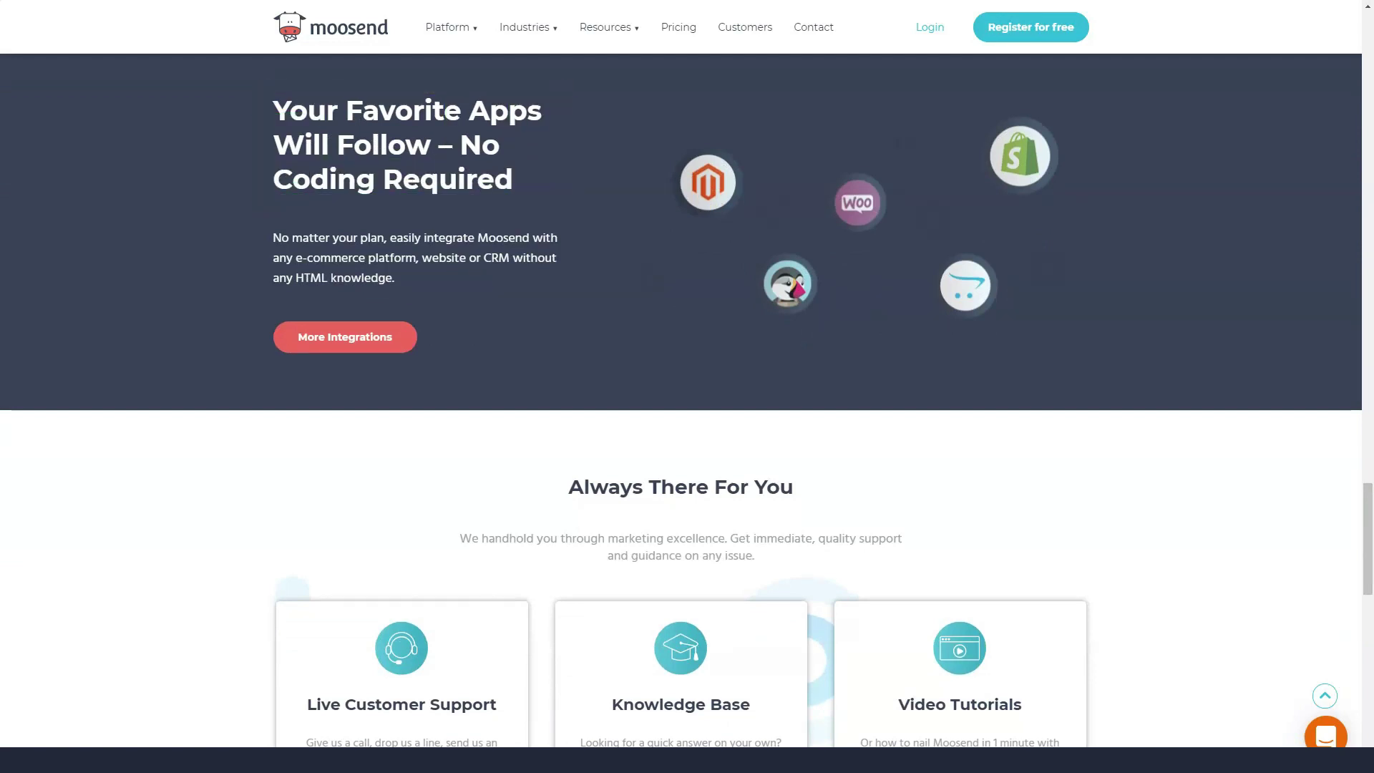
pyautogui.scroll(-3, 687, 429)
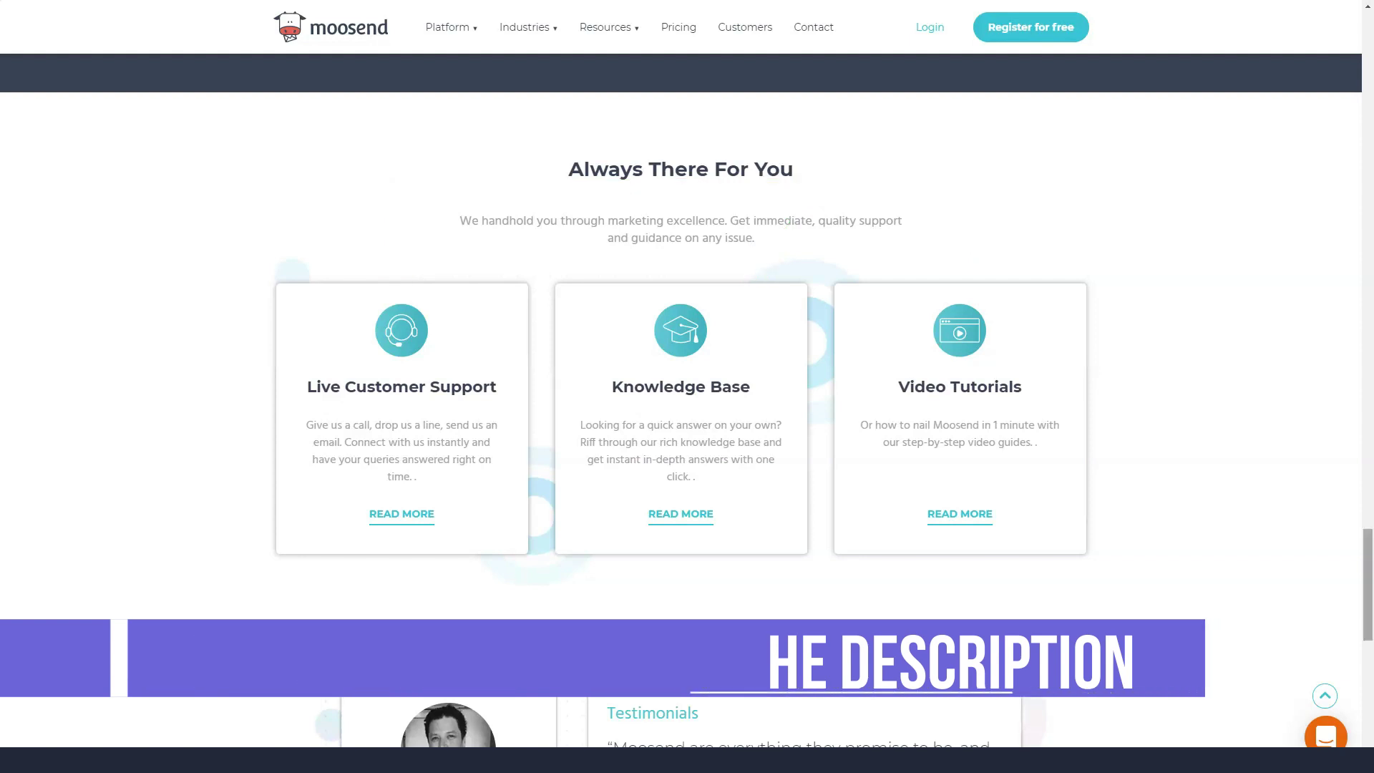
pyautogui.scroll(-5, 688, 431)
pyautogui.scroll(-5, 687, 430)
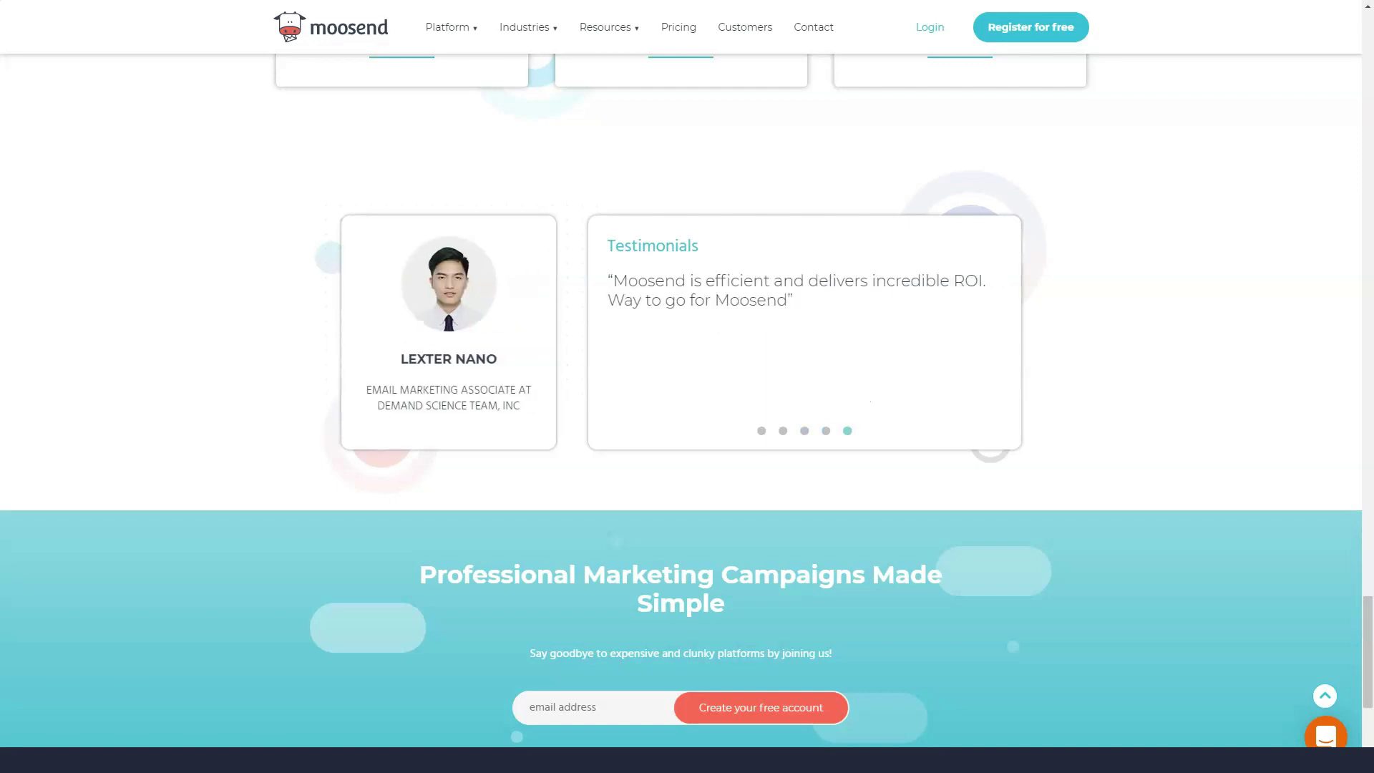
pyautogui.scroll(-5, 687, 429)
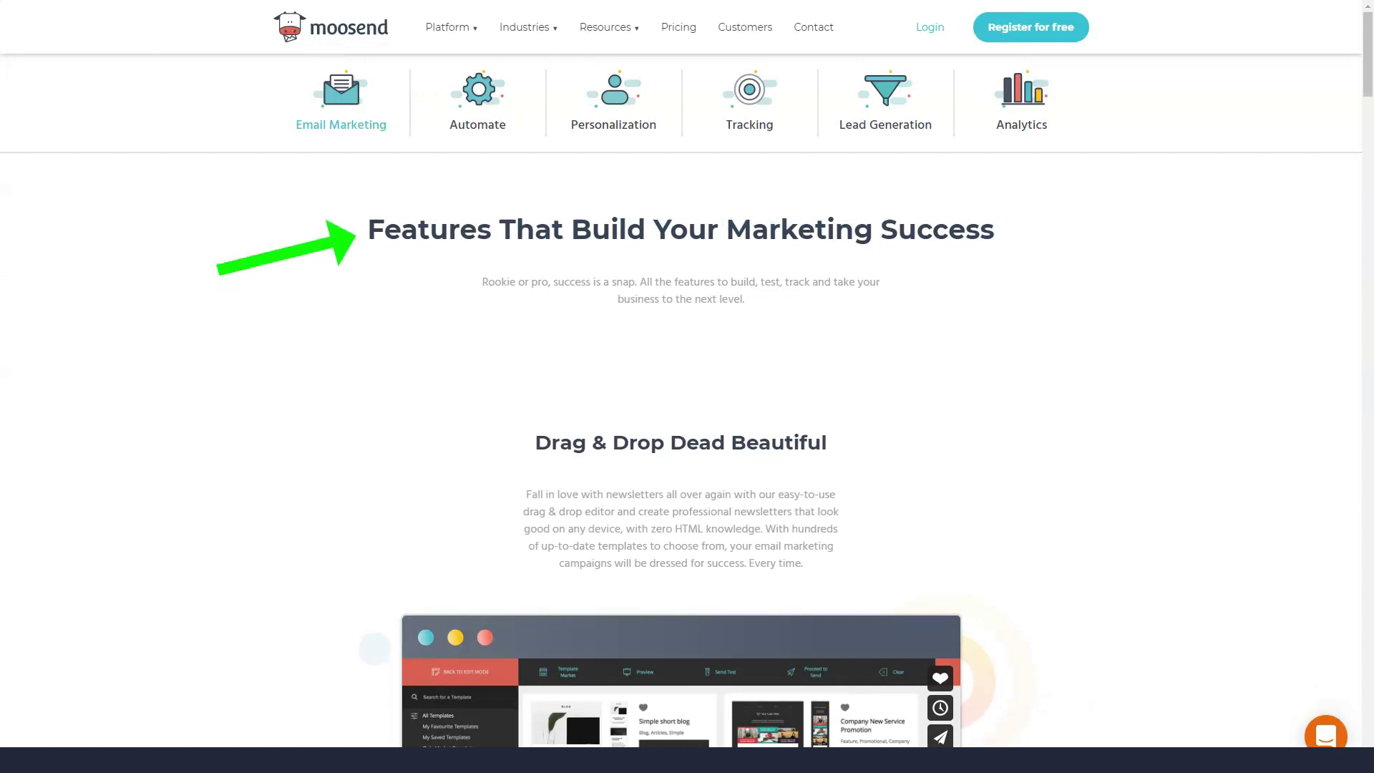
pyautogui.scroll(-3, 687, 430)
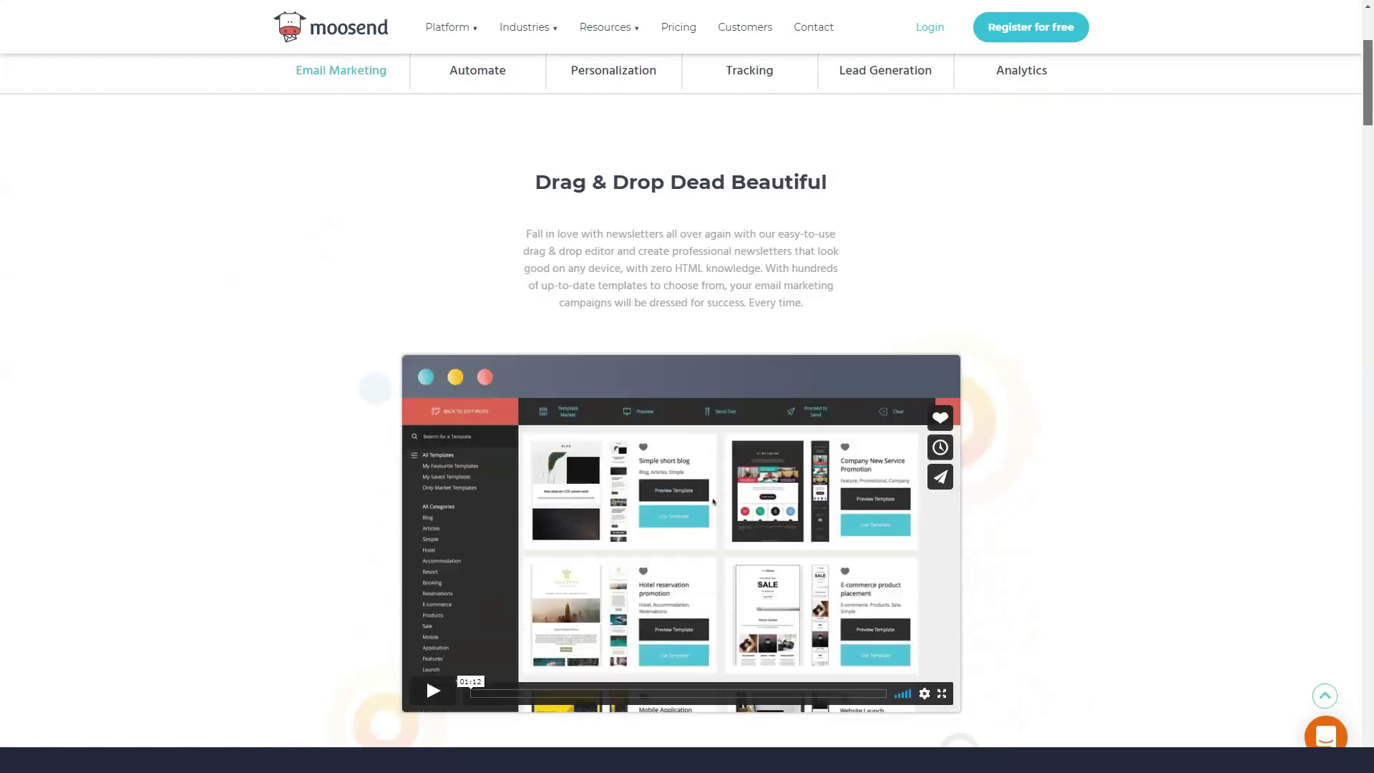
# Play the 'Drag & Drop Dead Beautiful' email editor demo video on the Features page
pyautogui.click(713, 422)
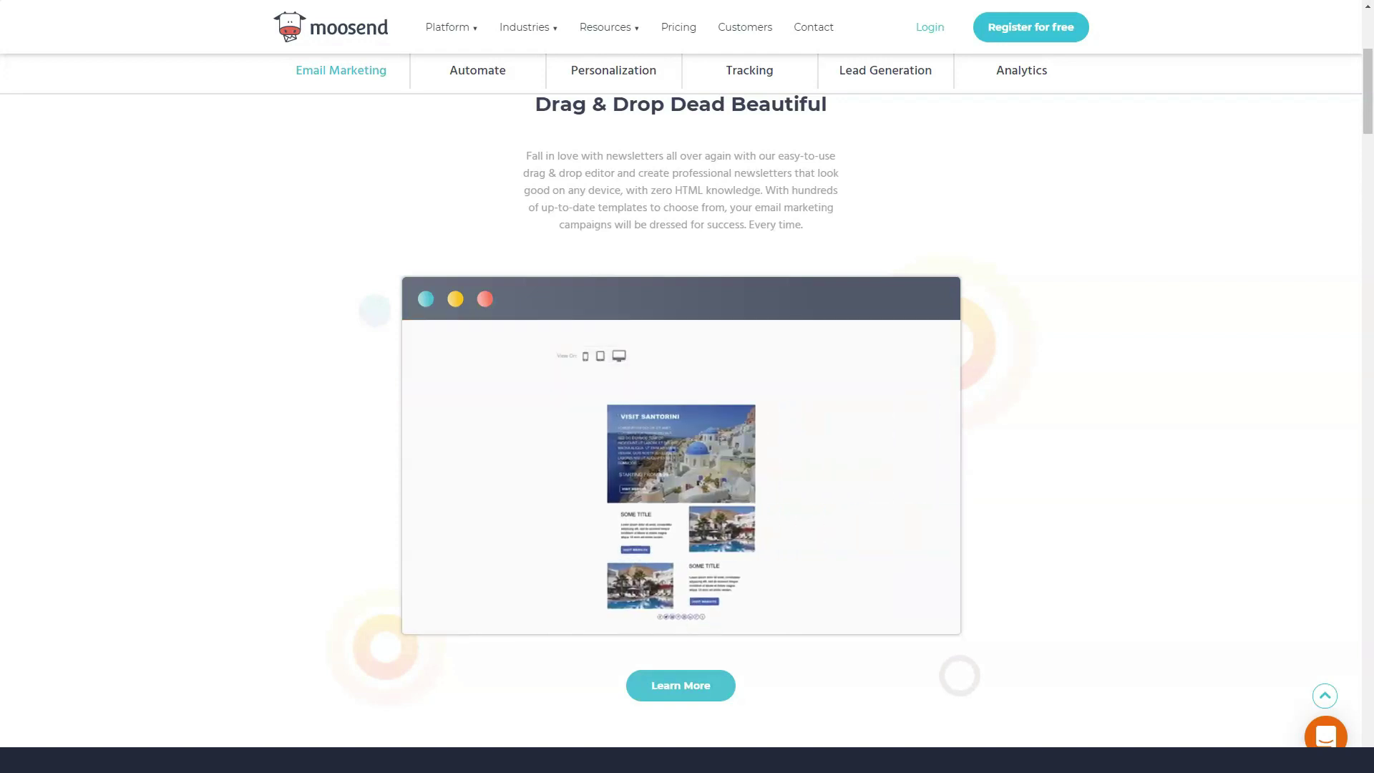
pyautogui.scroll(-1, 687, 430)
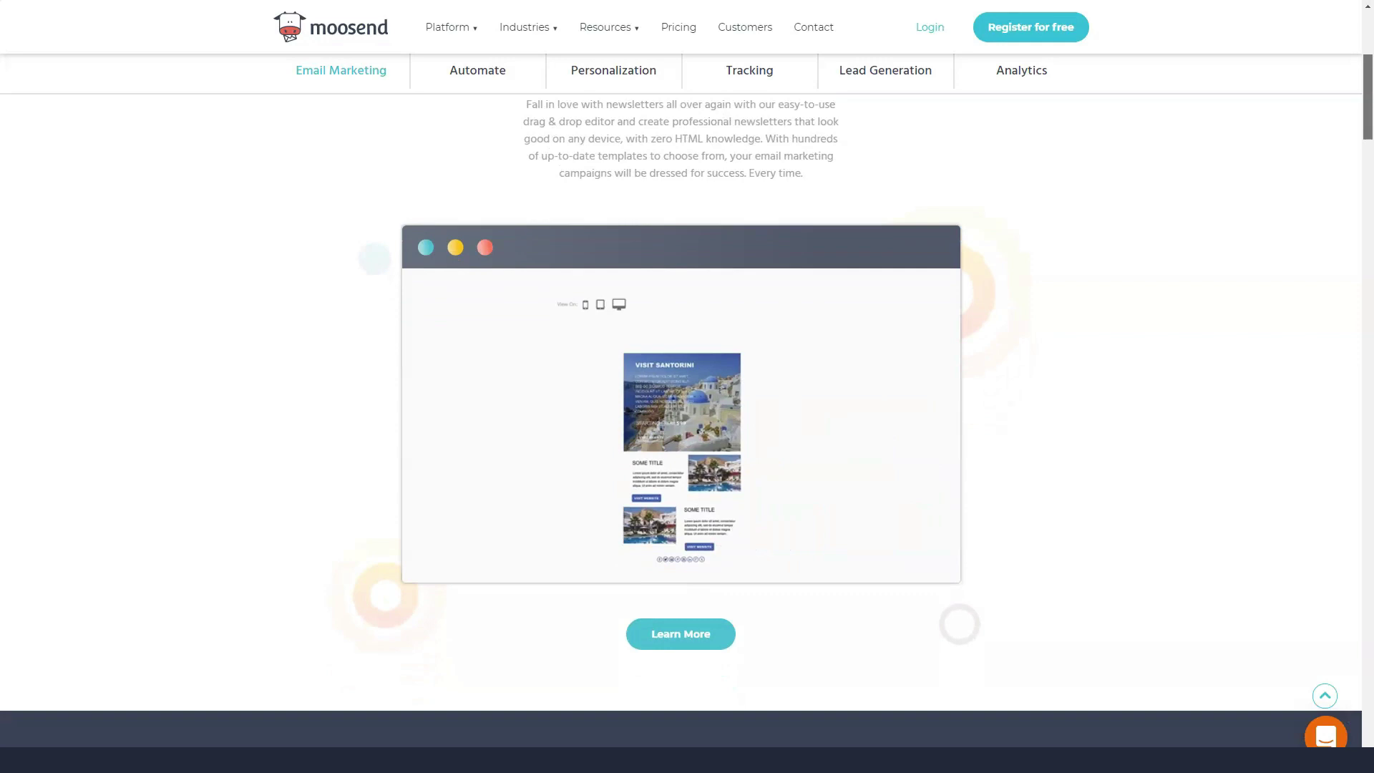
pyautogui.scroll(-3, 688, 430)
pyautogui.scroll(-3, 688, 430)
pyautogui.scroll(-2, 688, 429)
pyautogui.scroll(-1, 688, 429)
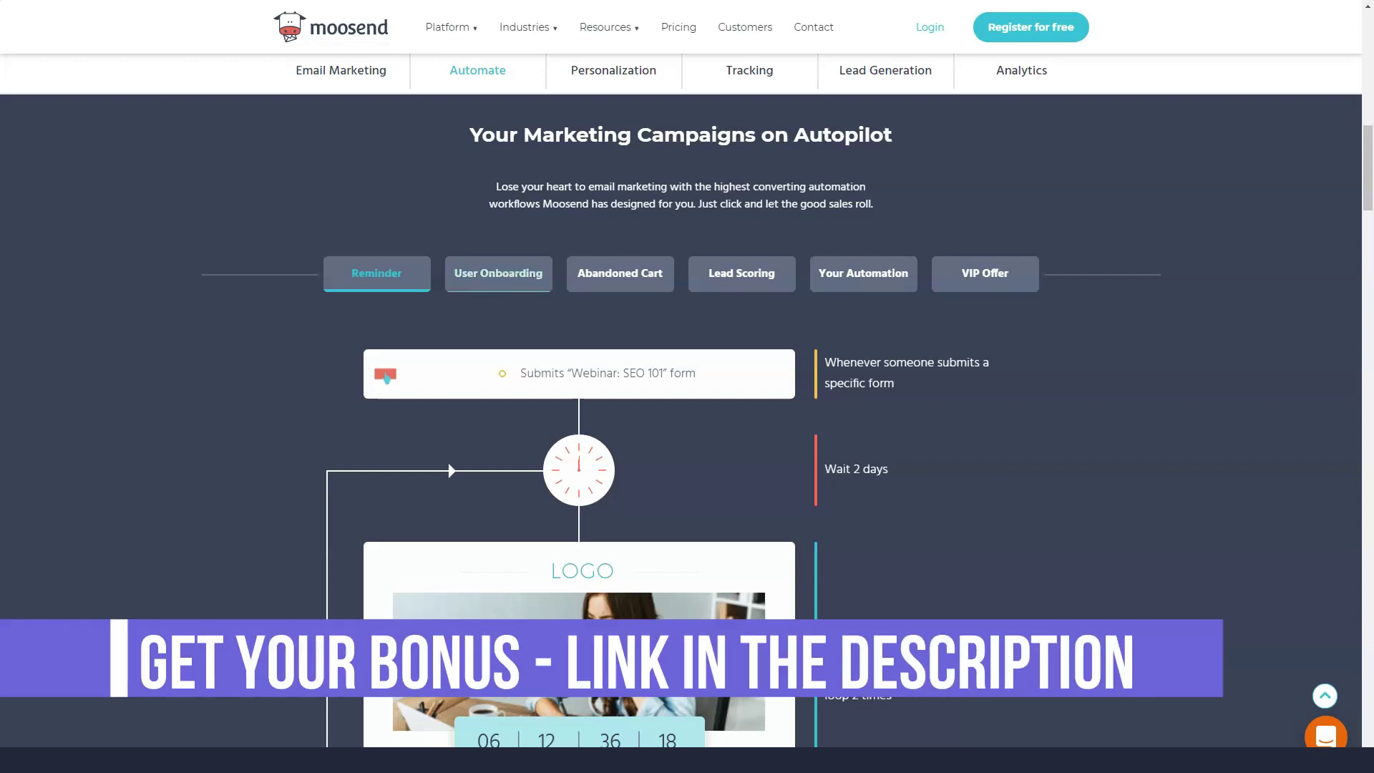
pyautogui.scroll(-1, 688, 430)
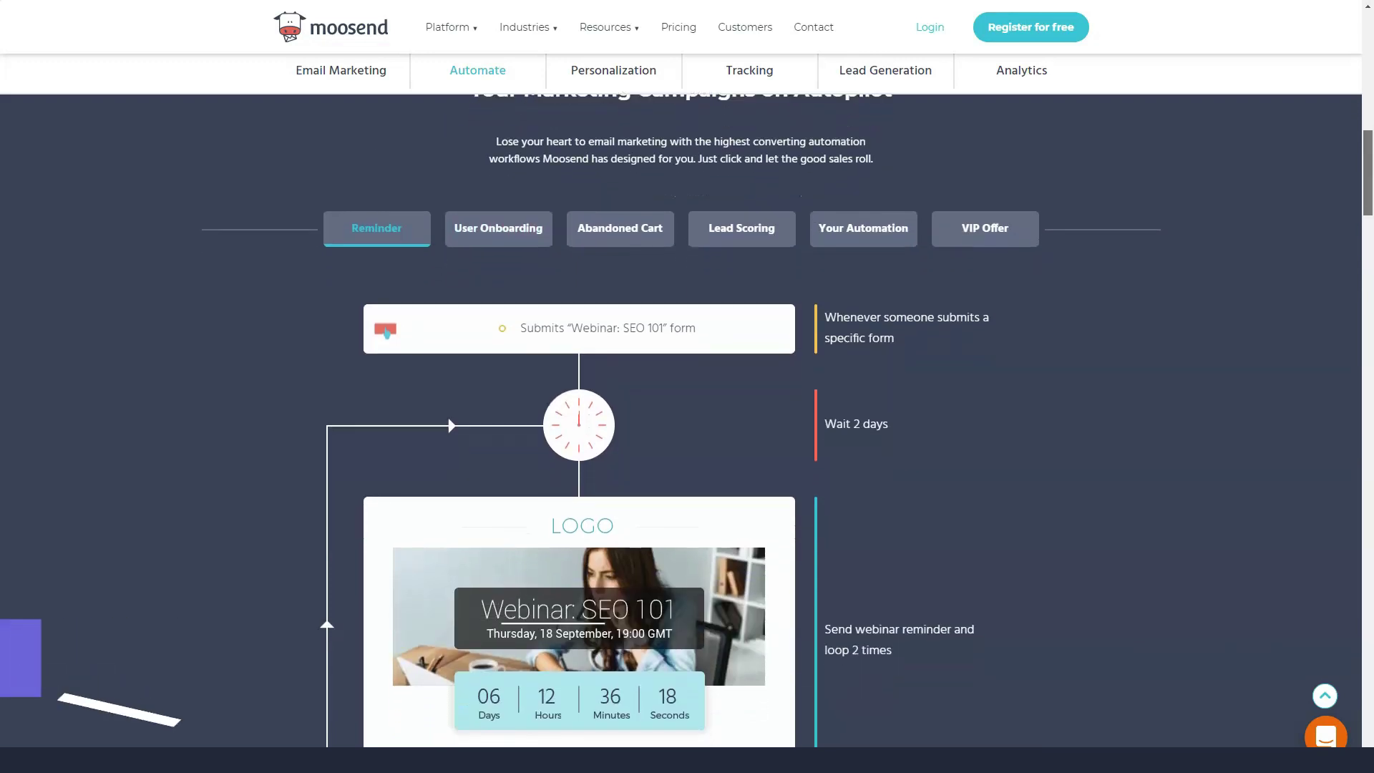
pyautogui.scroll(-2, 687, 429)
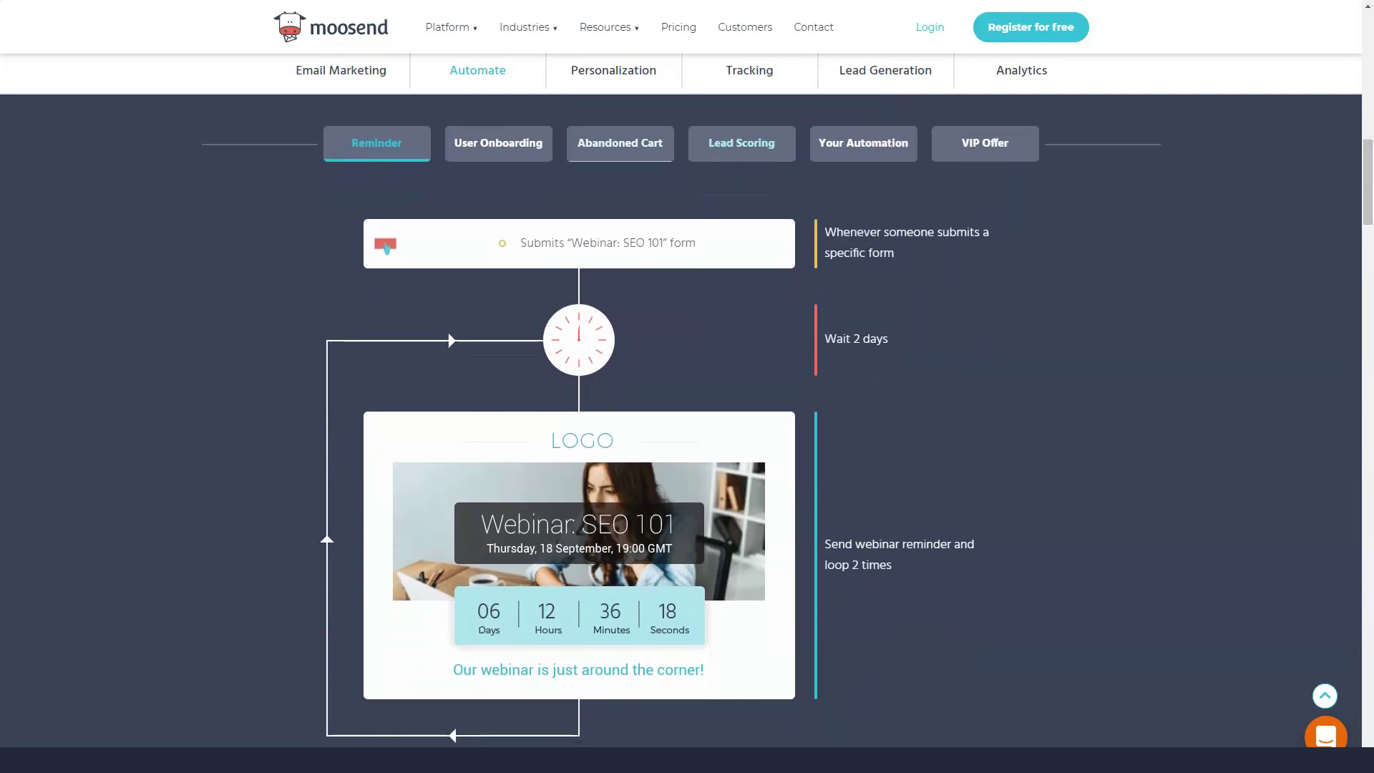
# View the User Onboarding, Abandoned Cart, Lead Scoring, Your Automation and VIP Offer workflow examples
pyautogui.click(497, 141)
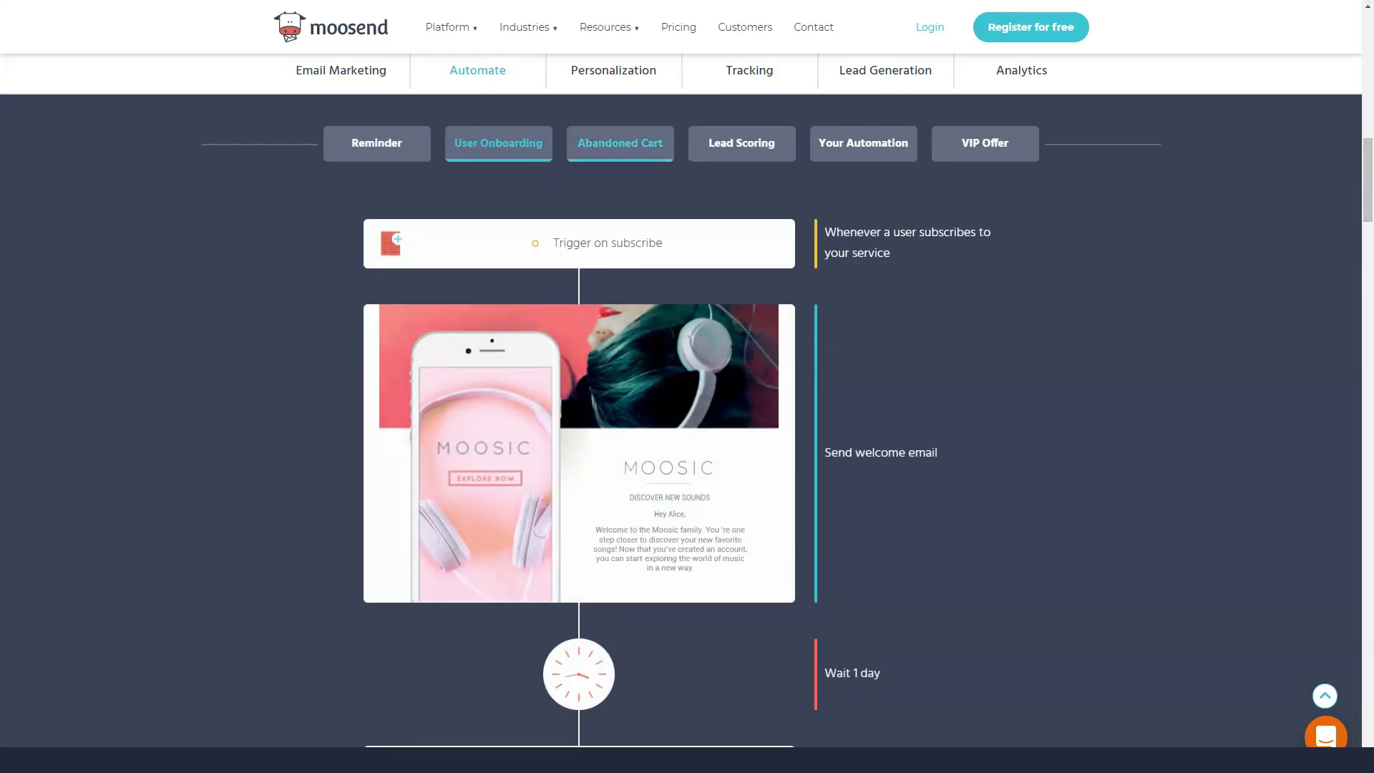
pyautogui.click(620, 142)
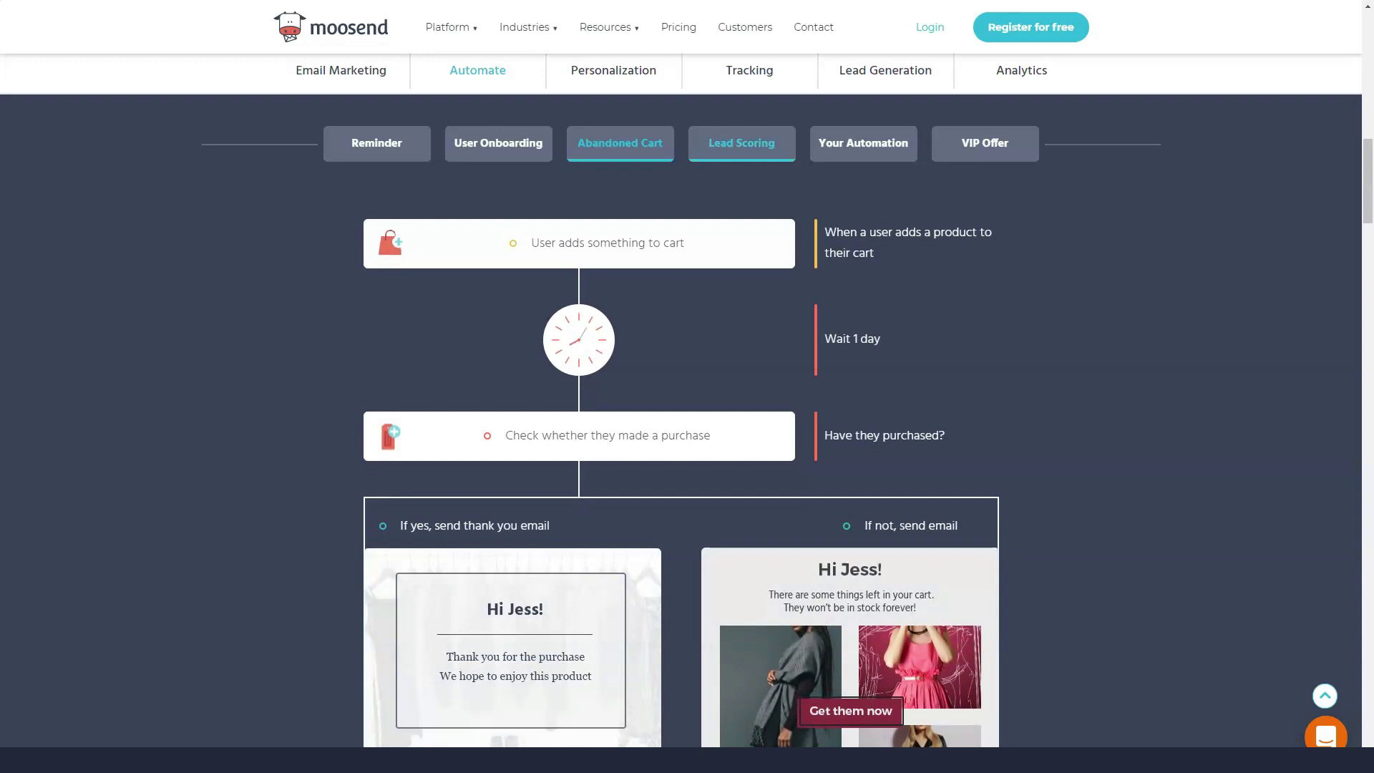
pyautogui.click(741, 143)
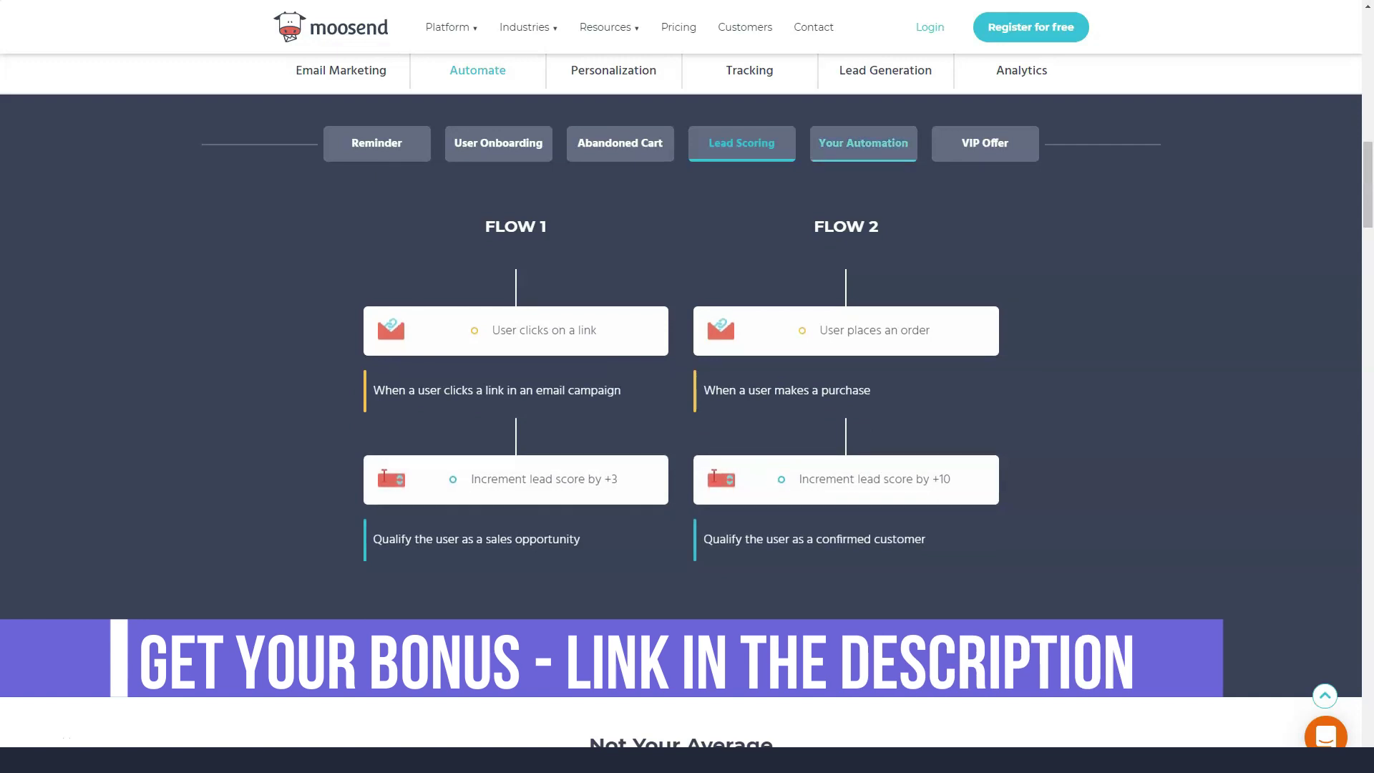
pyautogui.click(863, 143)
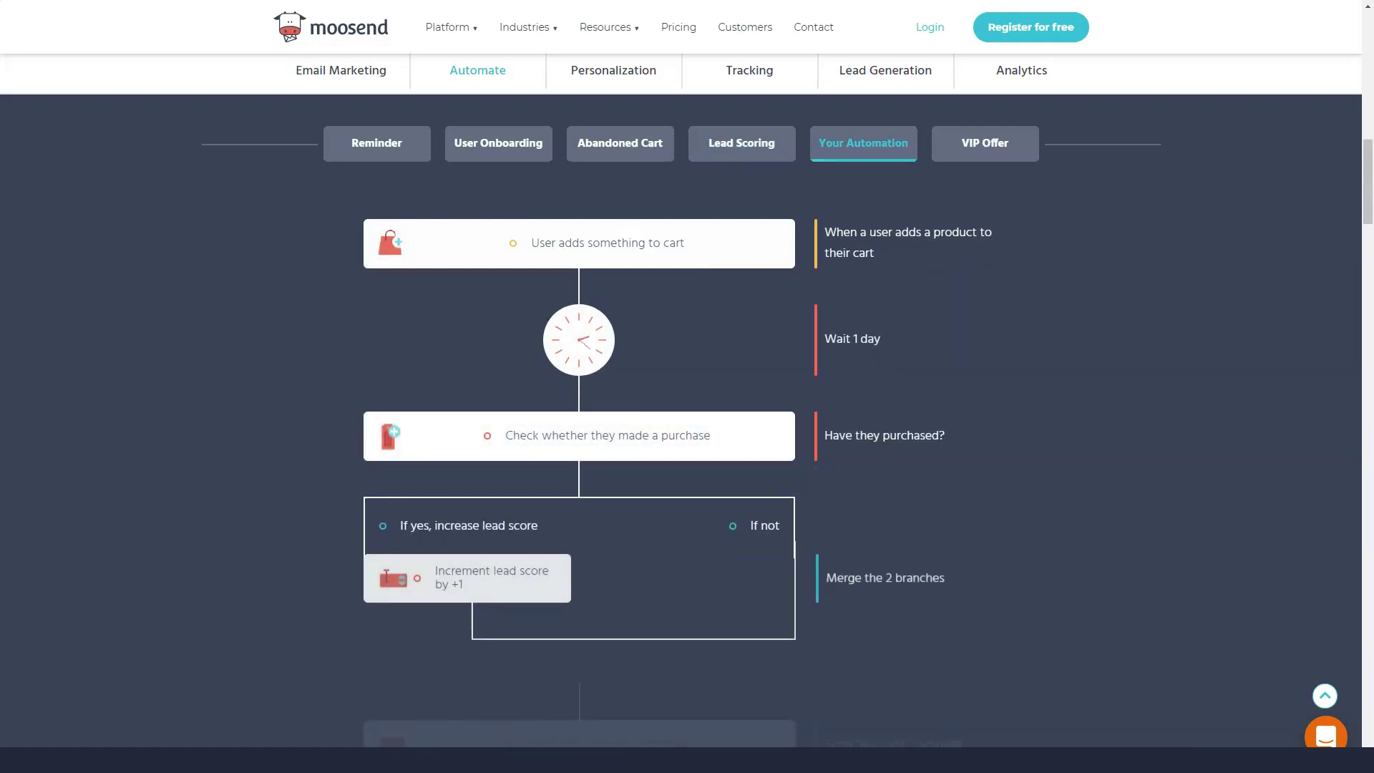
pyautogui.click(985, 143)
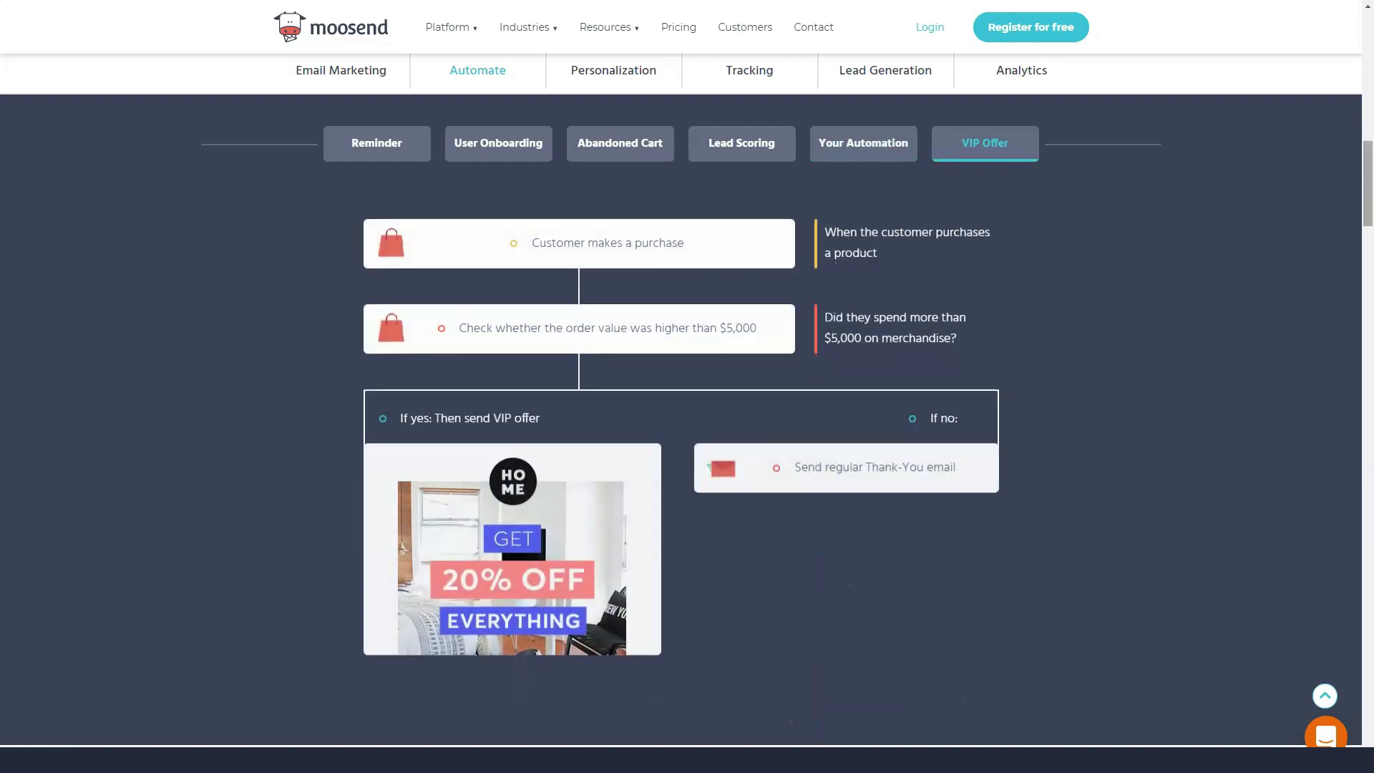
pyautogui.scroll(-1, 687, 430)
pyautogui.scroll(-3, 687, 429)
pyautogui.scroll(-3, 687, 430)
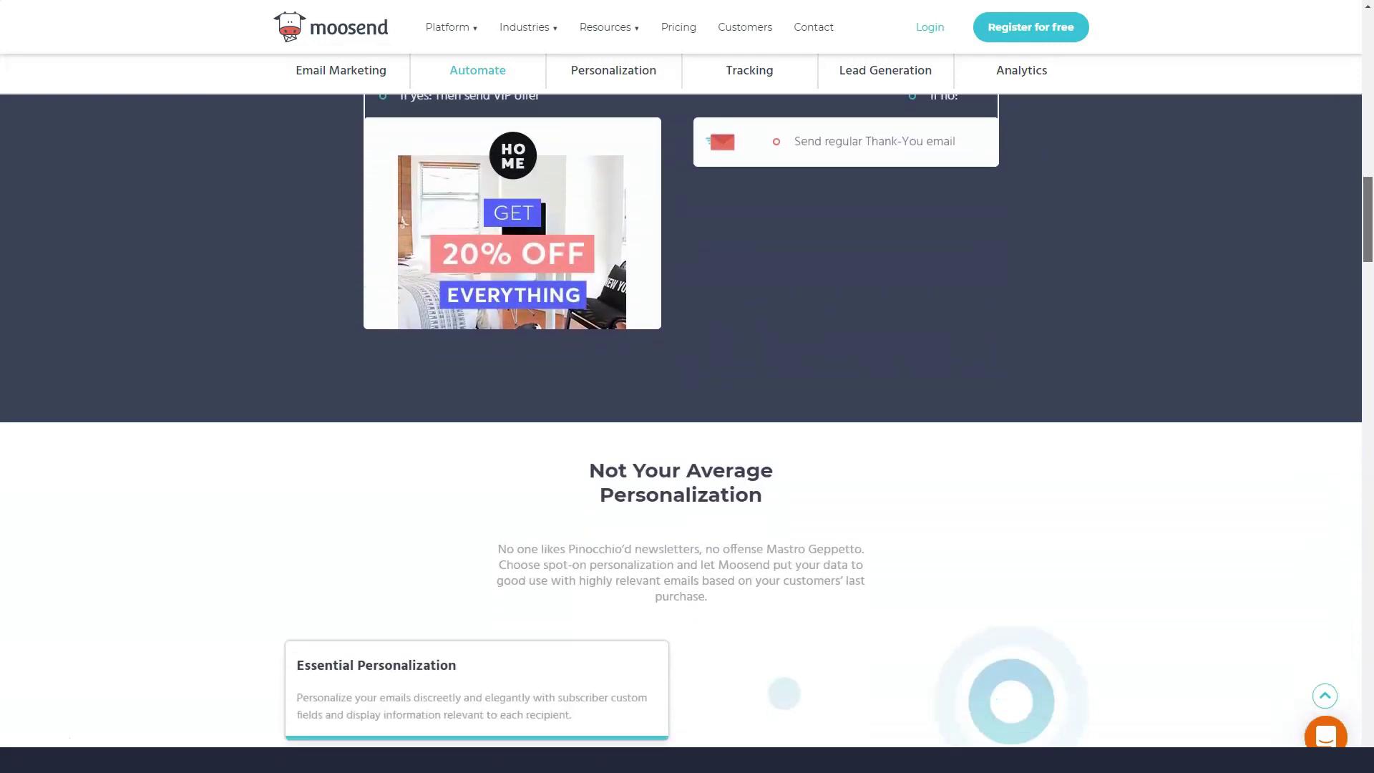
pyautogui.scroll(-3, 687, 430)
pyautogui.scroll(-2, 687, 430)
pyautogui.scroll(-2, 687, 429)
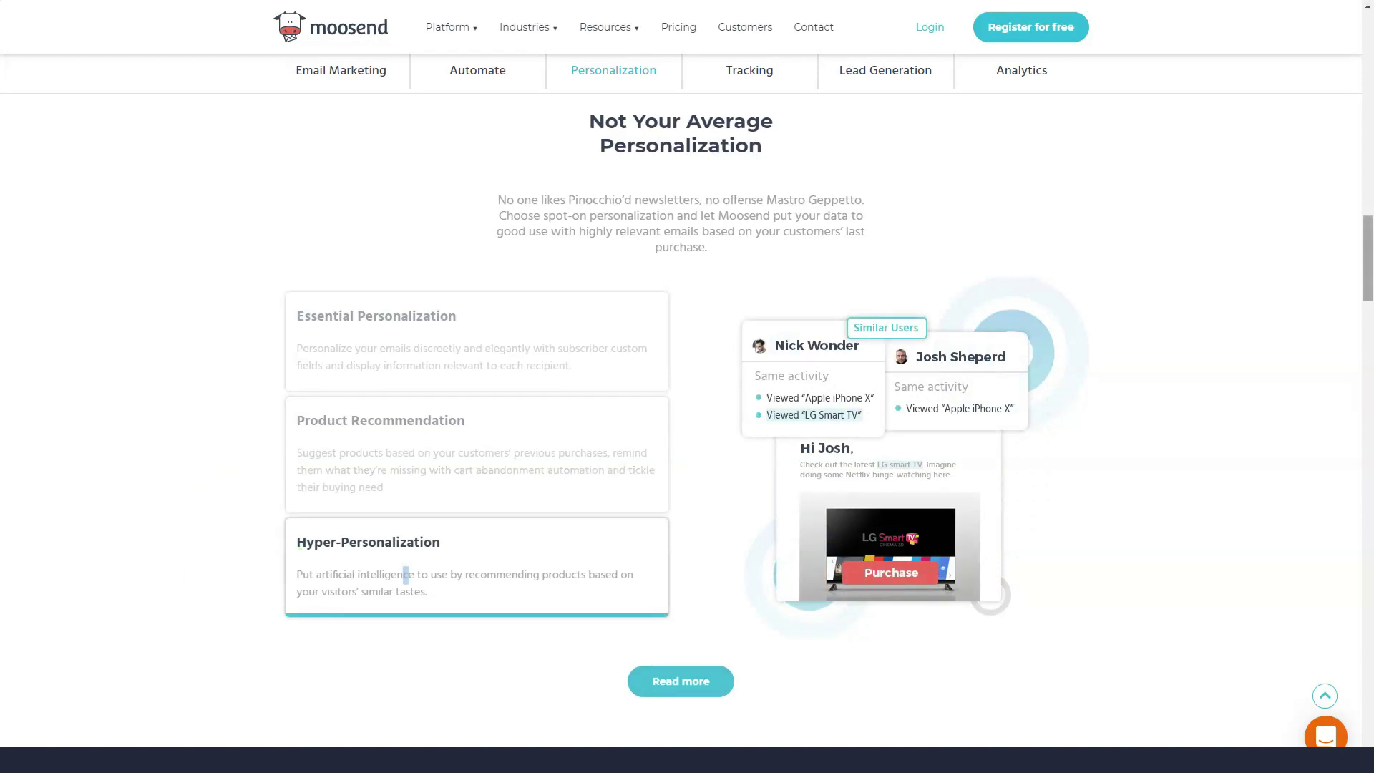
pyautogui.scroll(-3, 406, 575)
pyautogui.scroll(-3, 406, 574)
pyautogui.scroll(-3, 407, 575)
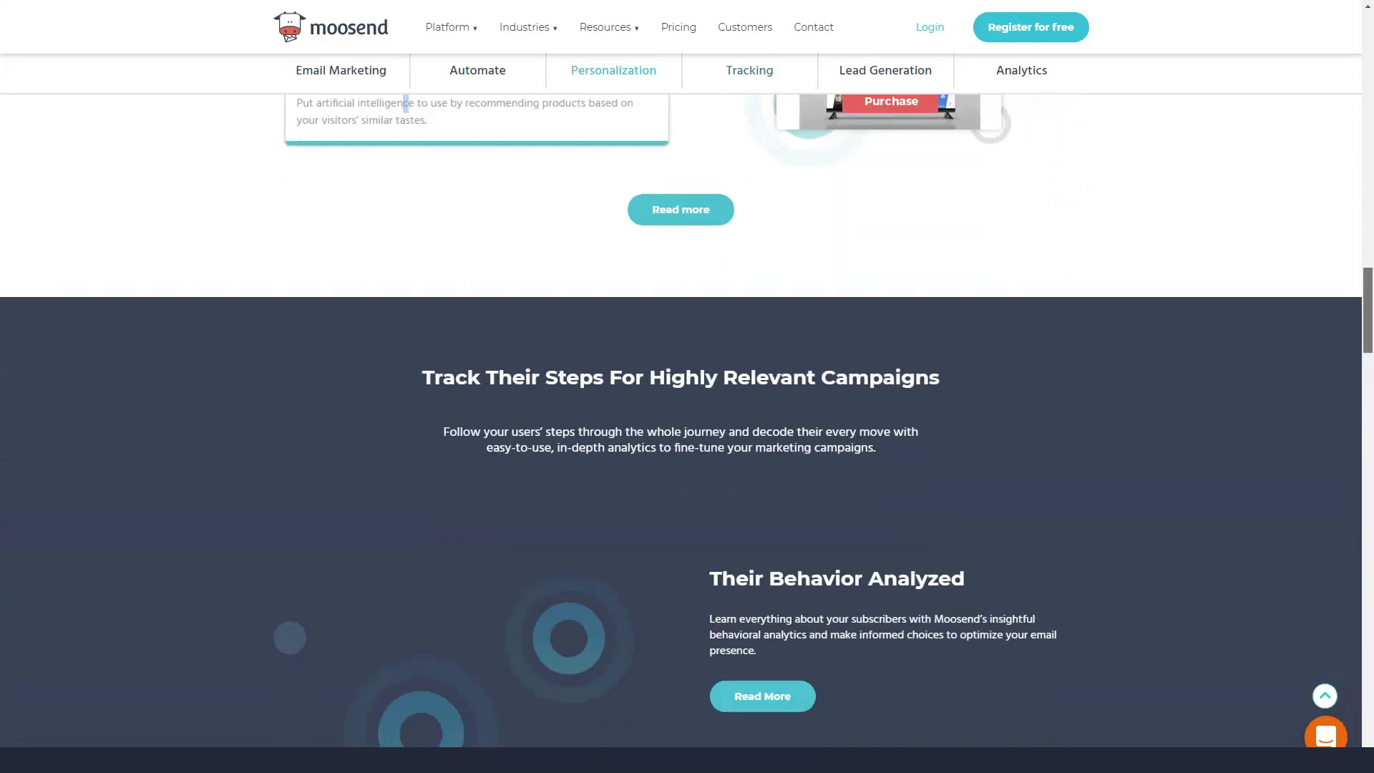
pyautogui.scroll(-2, 406, 575)
pyautogui.scroll(-1, 687, 430)
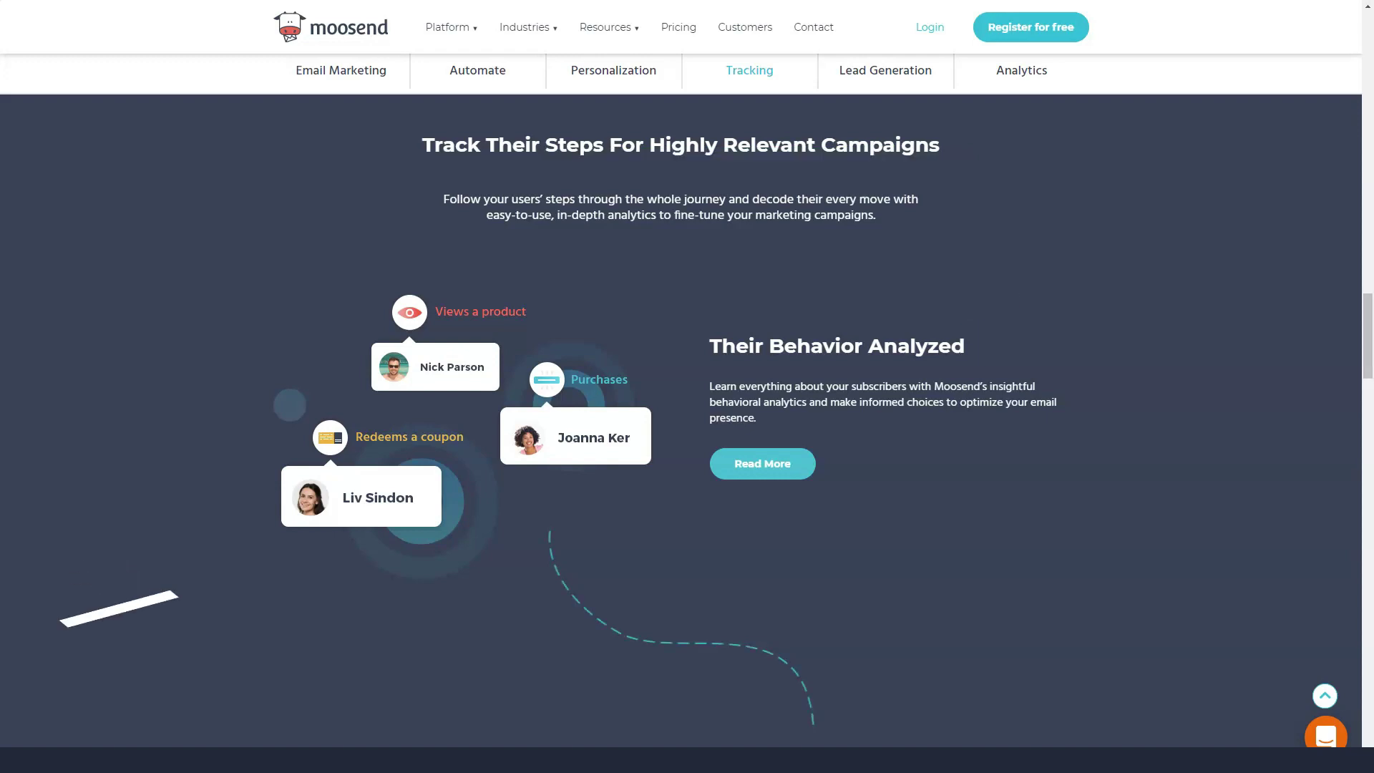
pyautogui.scroll(-5, 687, 429)
pyautogui.scroll(-5, 688, 429)
pyautogui.scroll(-3, 687, 429)
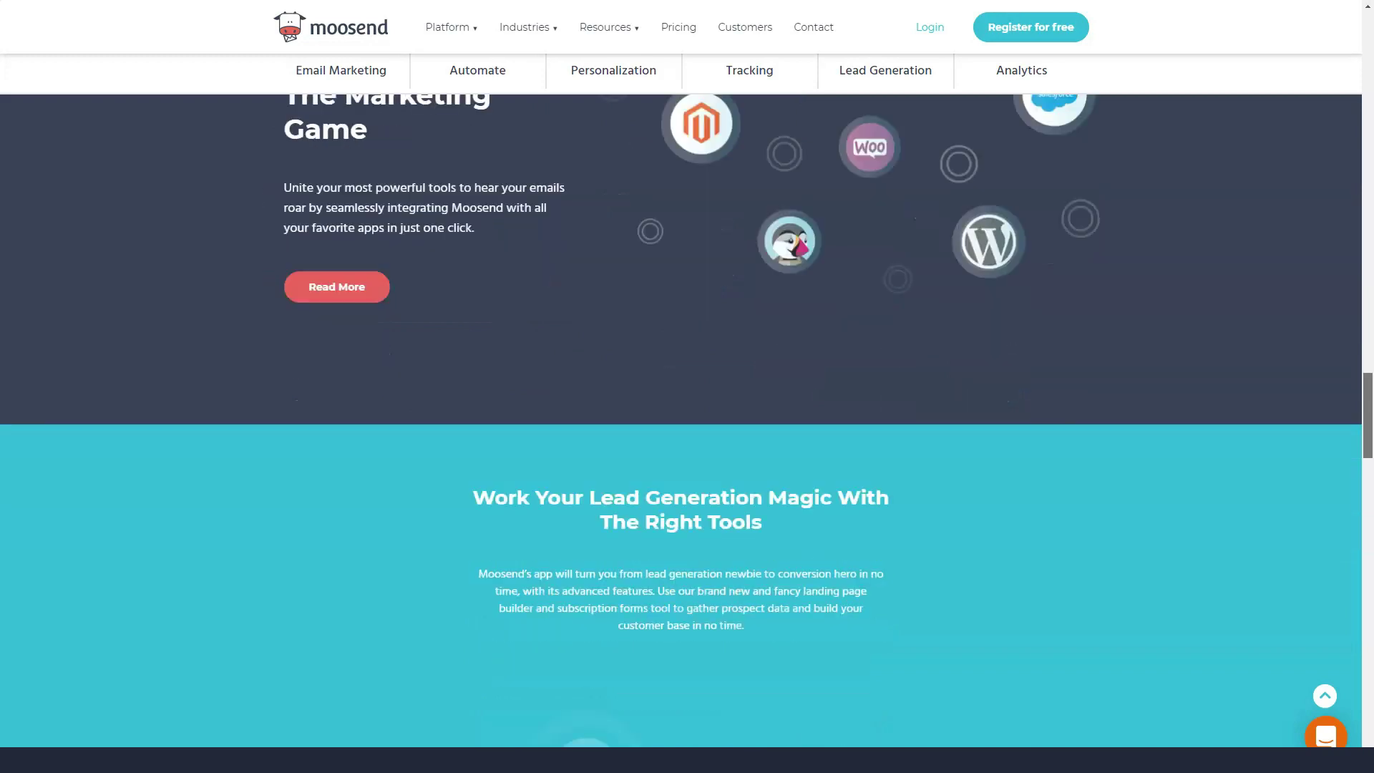
pyautogui.scroll(-5, 687, 429)
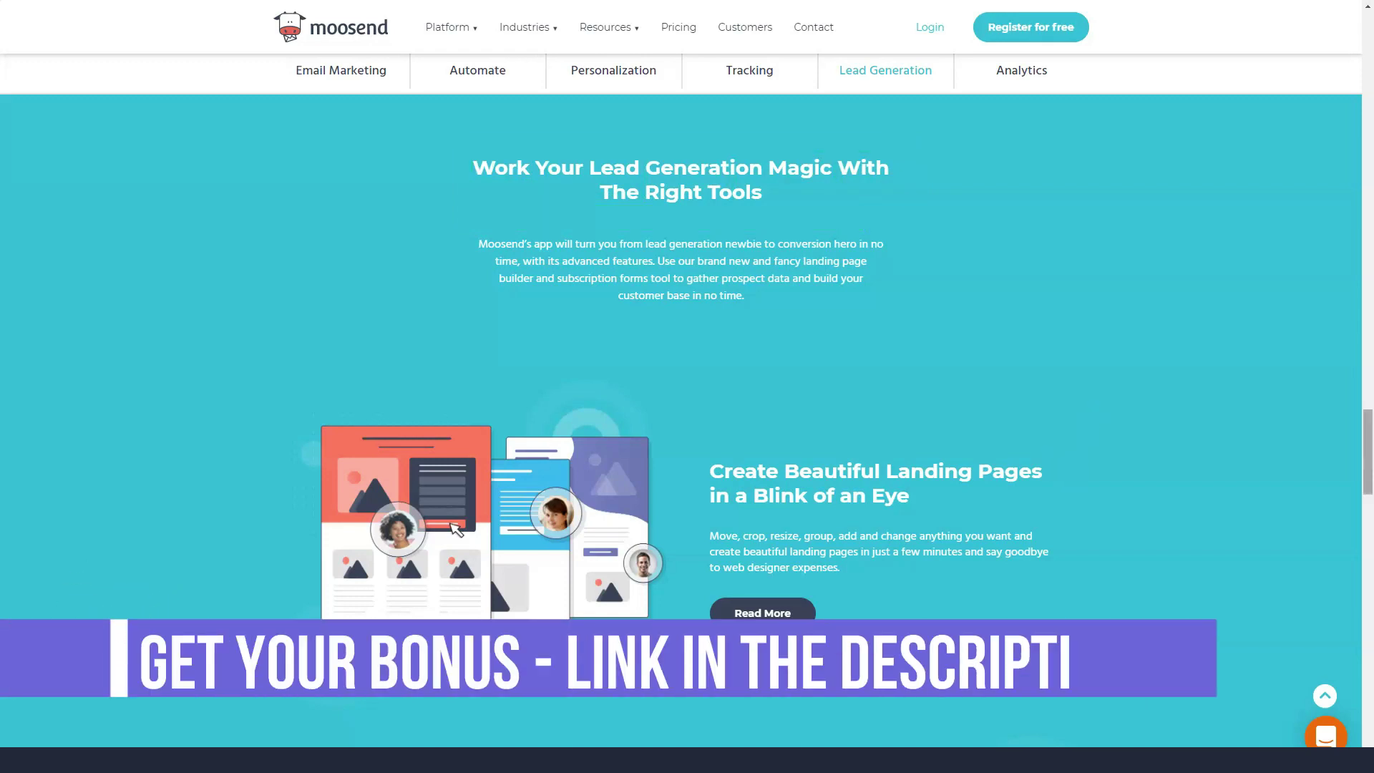
pyautogui.scroll(-6, 688, 387)
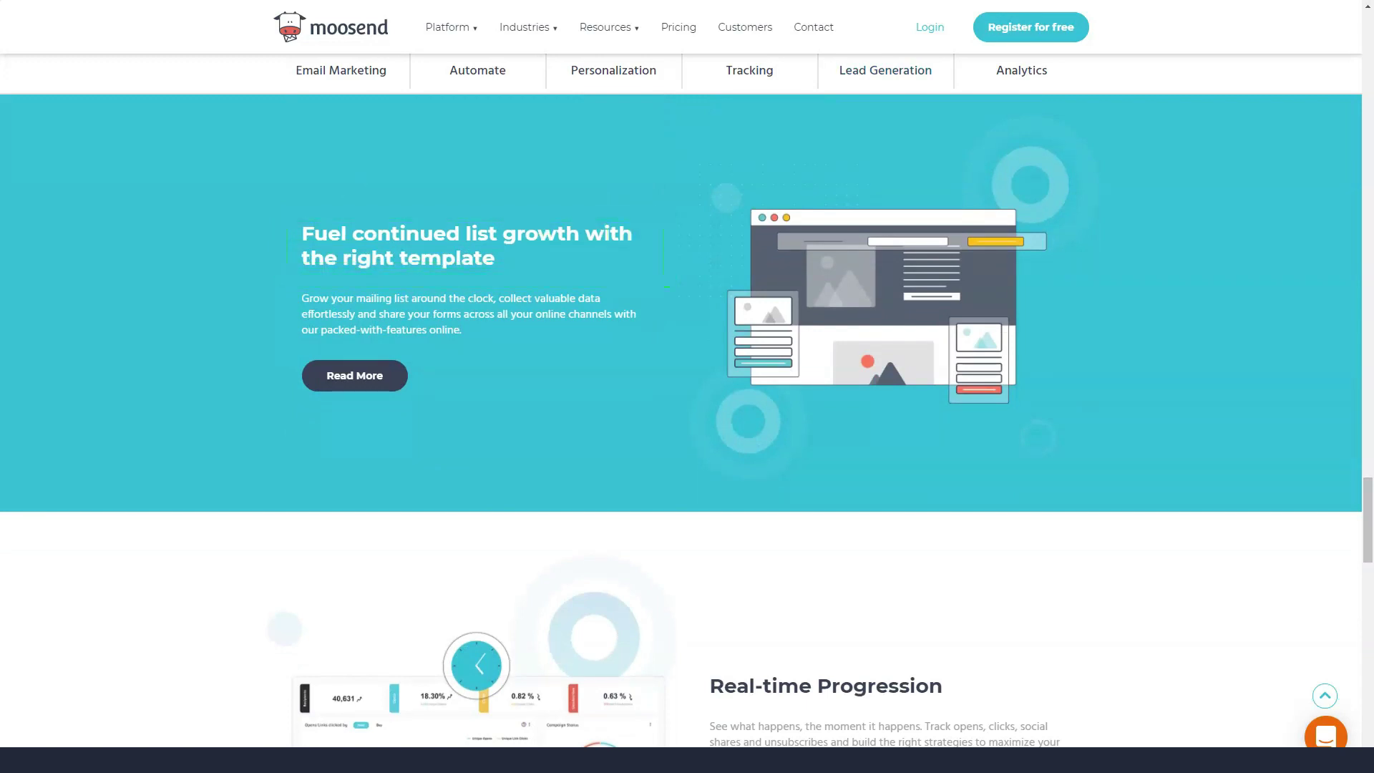
pyautogui.scroll(-6, 687, 387)
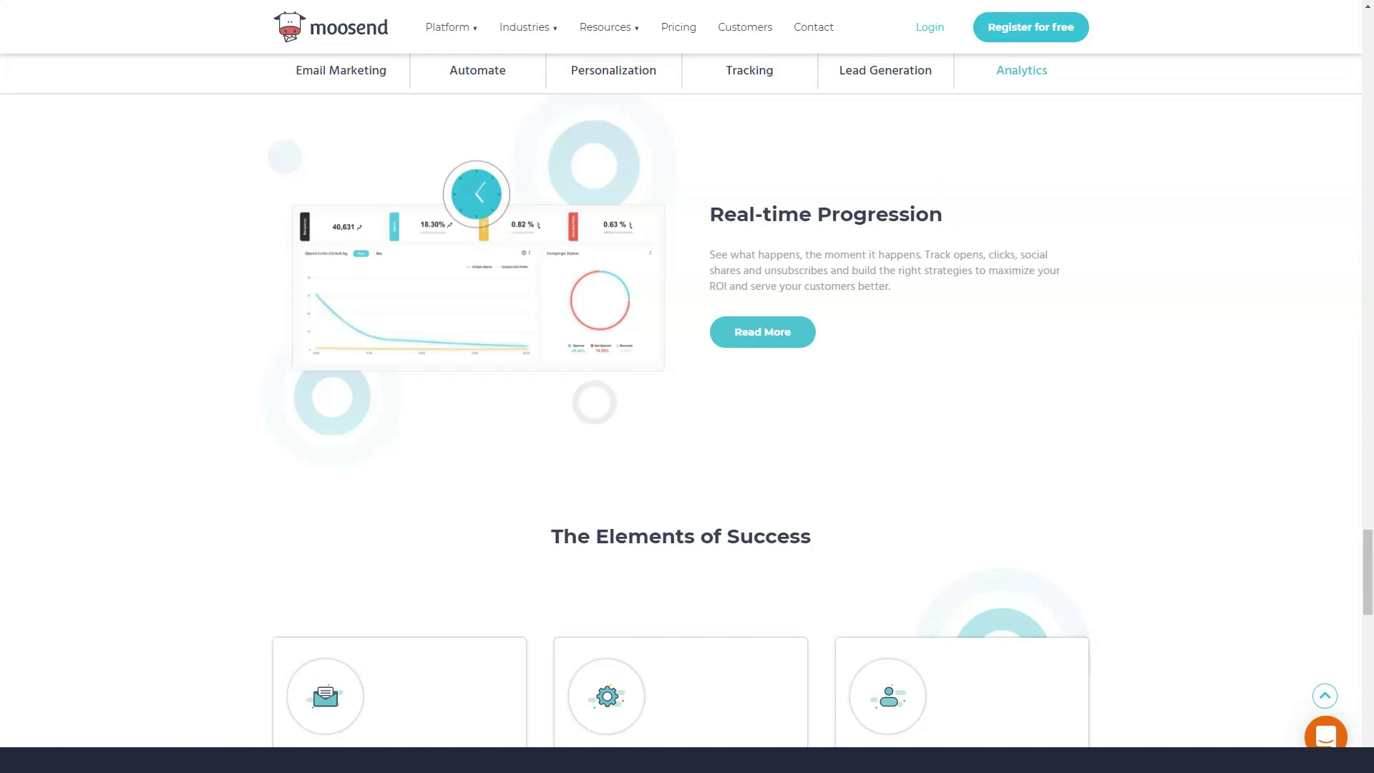
pyautogui.scroll(-5, 688, 387)
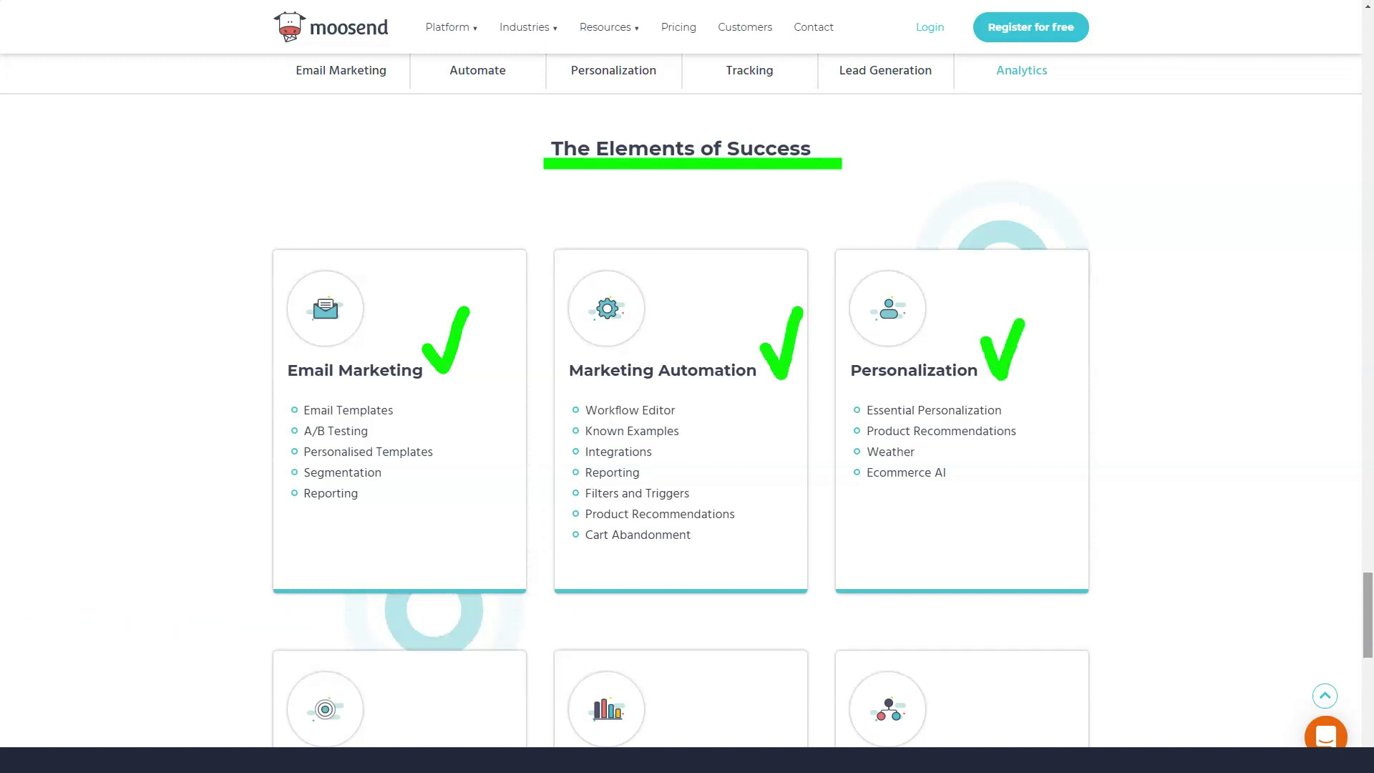
pyautogui.scroll(-5, 688, 430)
pyautogui.scroll(-5, 688, 430)
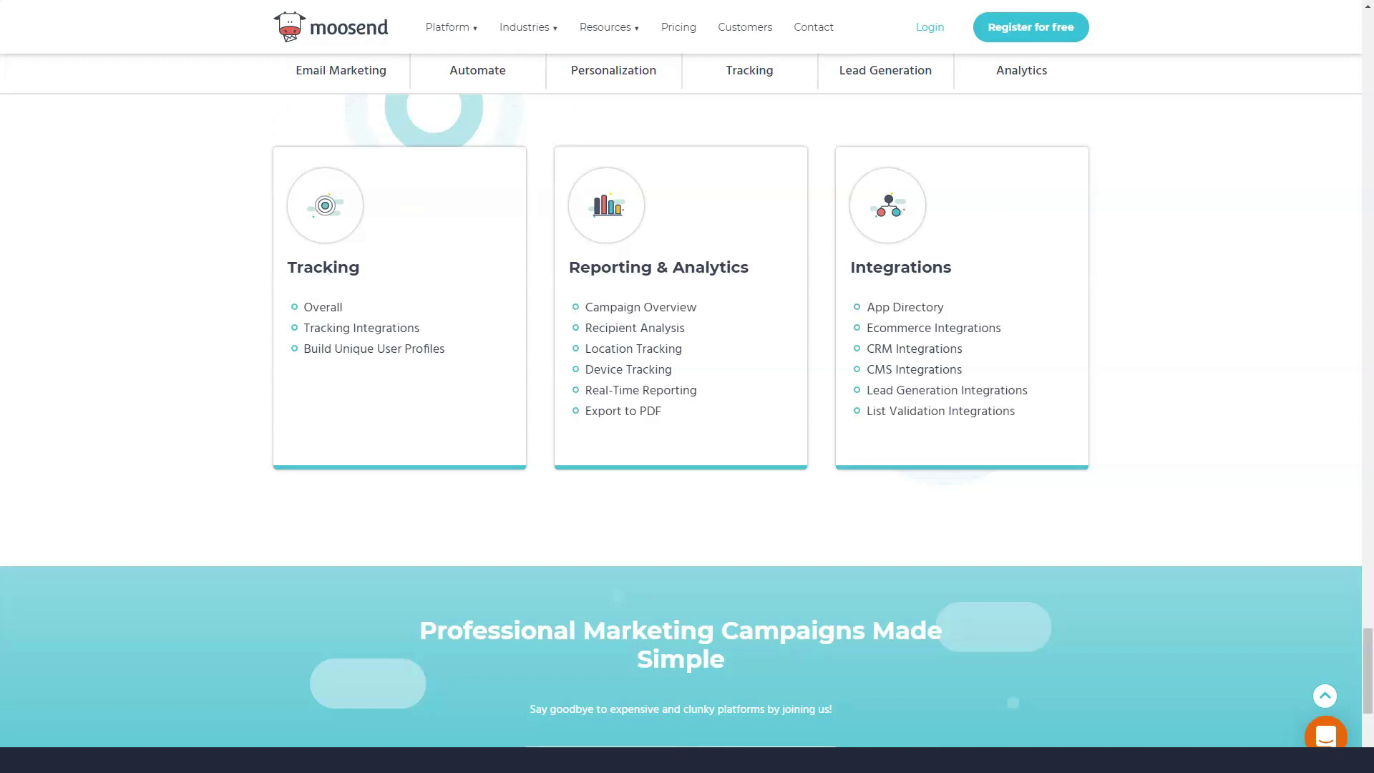
pyautogui.scroll(-5, 687, 429)
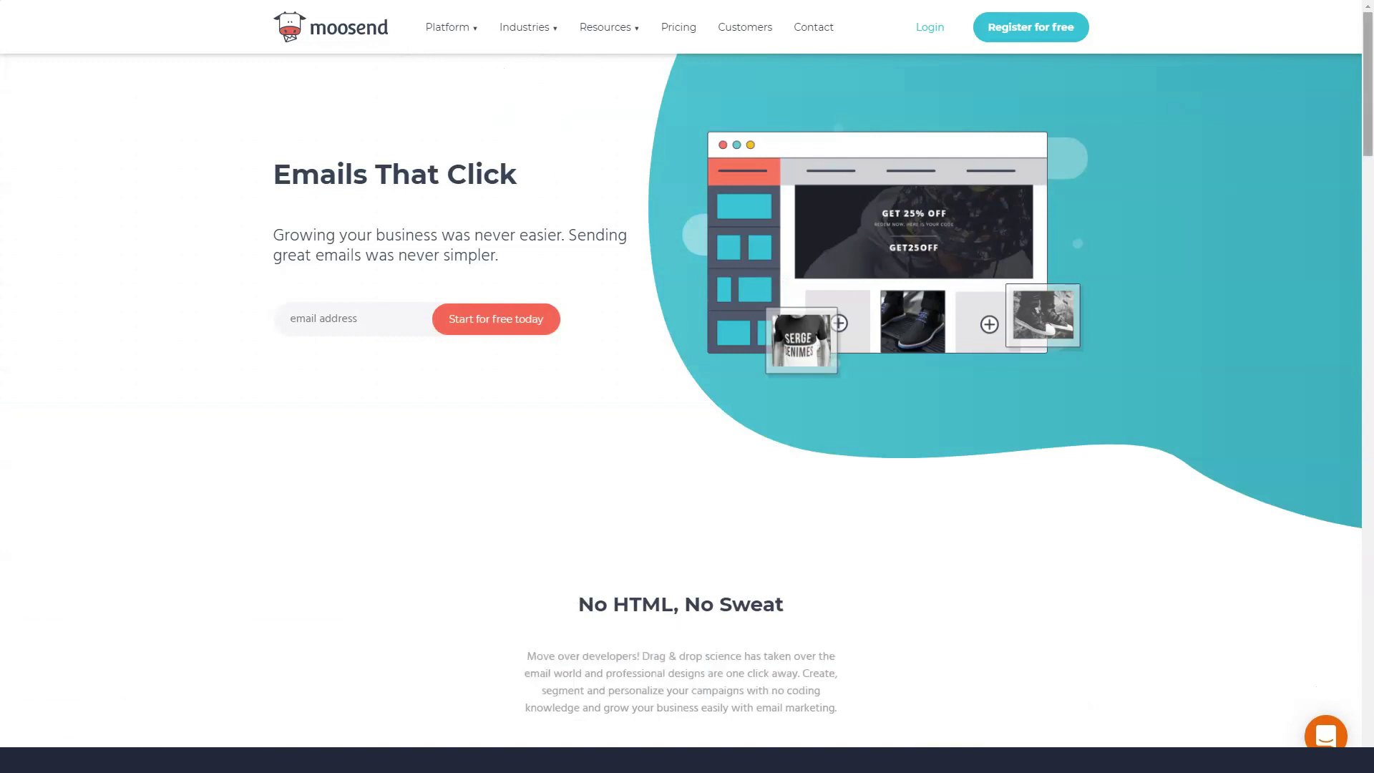
pyautogui.scroll(-5, 688, 429)
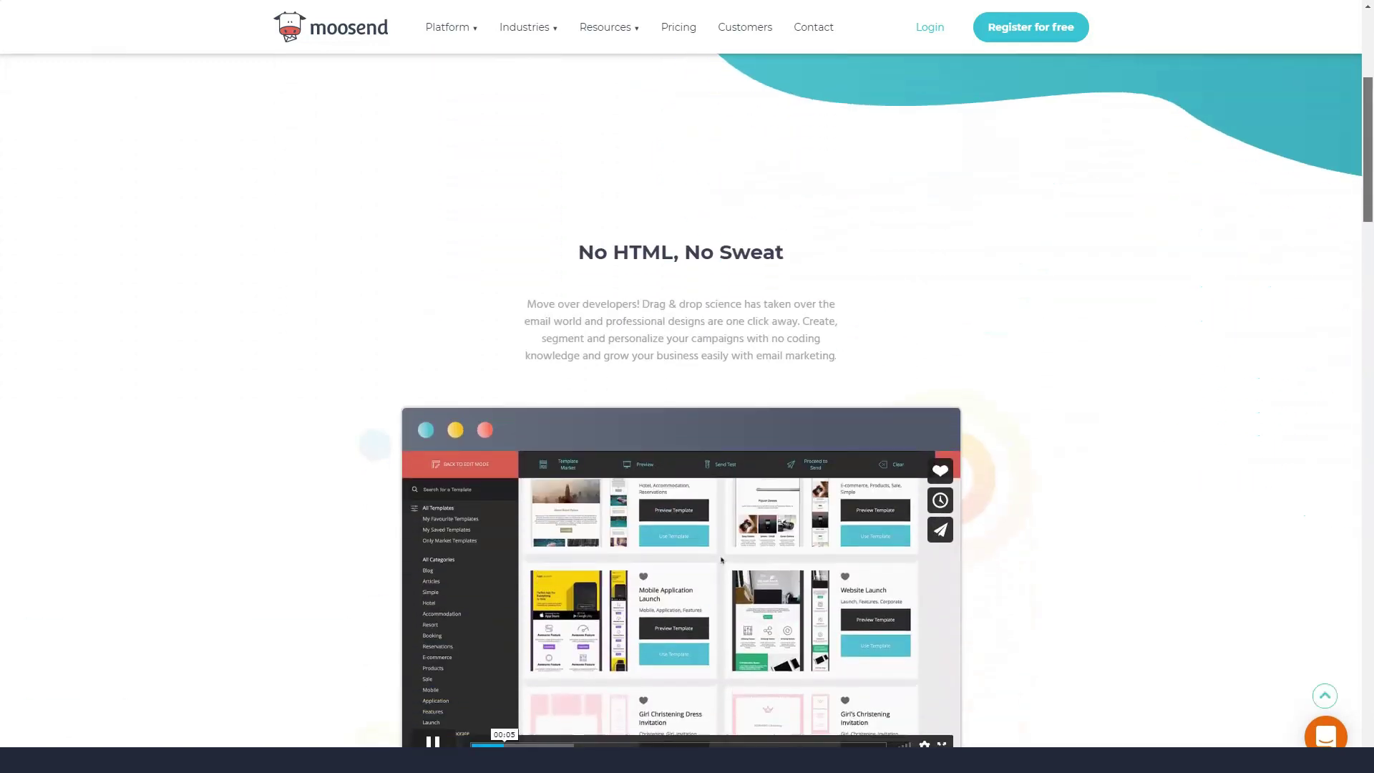
pyautogui.scroll(-3, 687, 429)
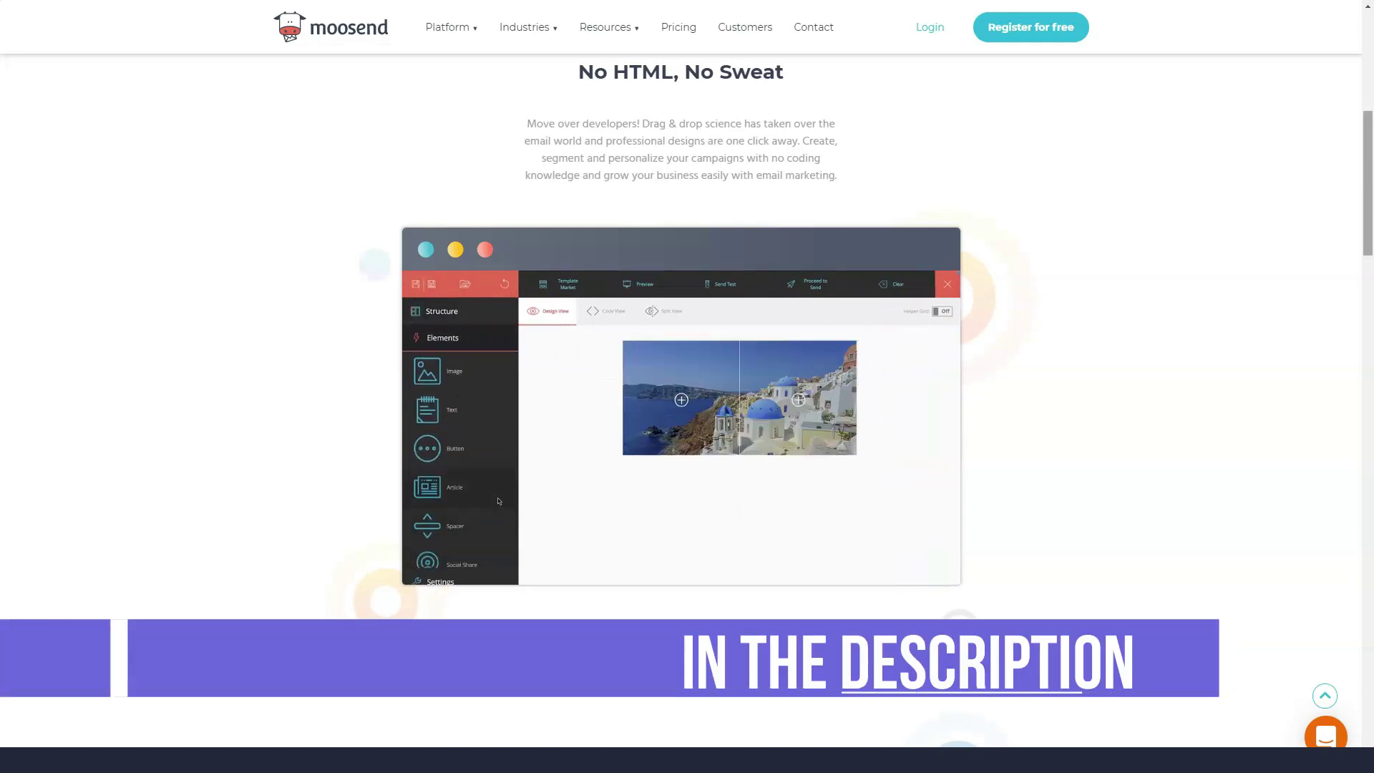
pyautogui.scroll(-2, 687, 430)
pyautogui.scroll(-3, 687, 430)
pyautogui.scroll(-3, 688, 429)
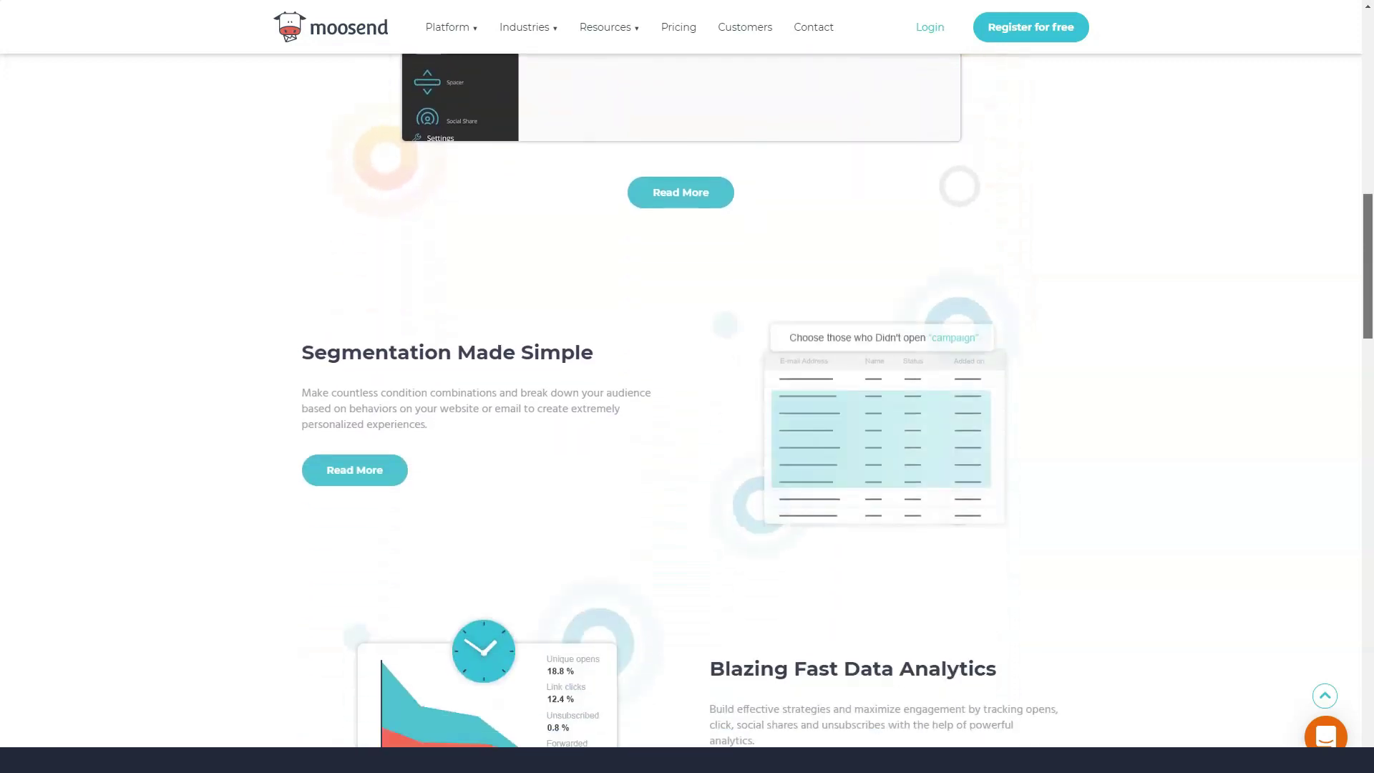
pyautogui.scroll(-2, 687, 429)
pyautogui.scroll(-2, 687, 429)
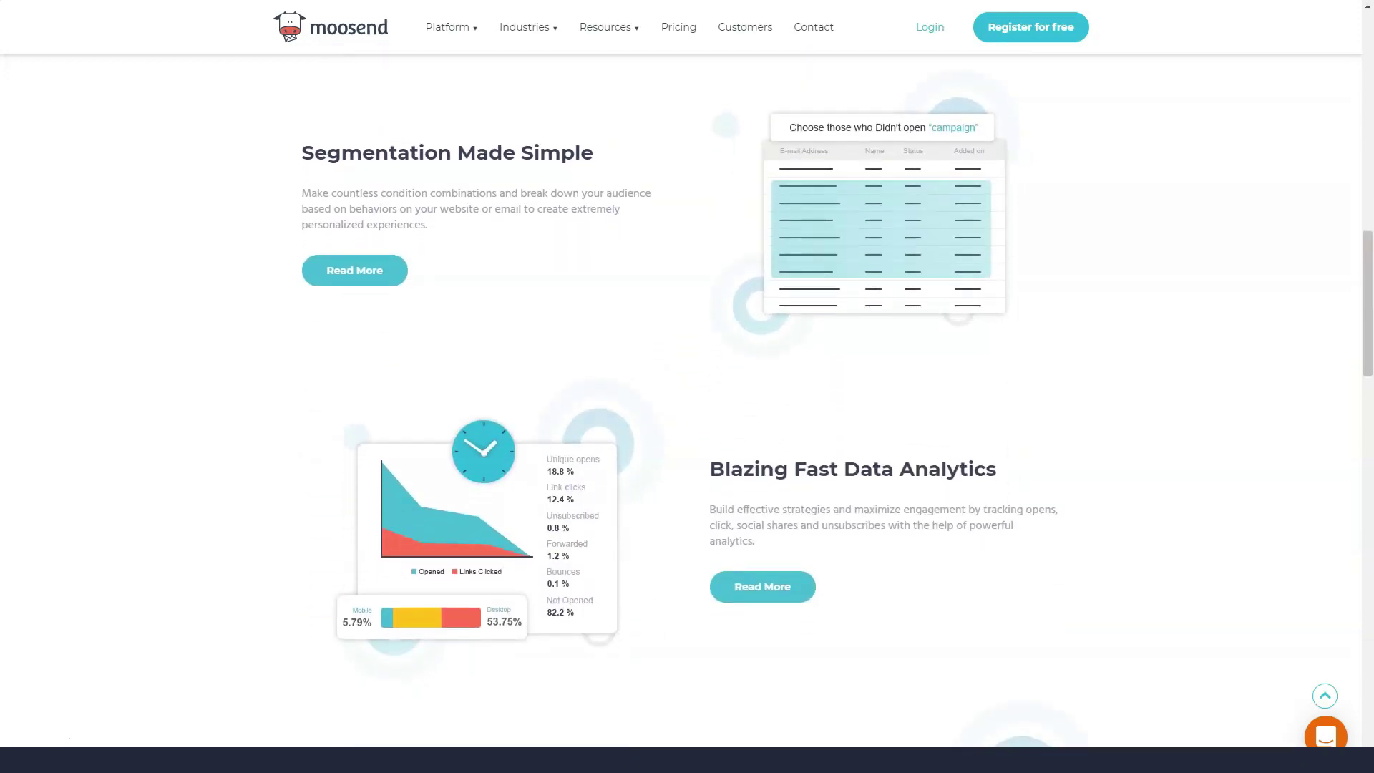
pyautogui.scroll(4, 688, 430)
pyautogui.scroll(-2, 688, 429)
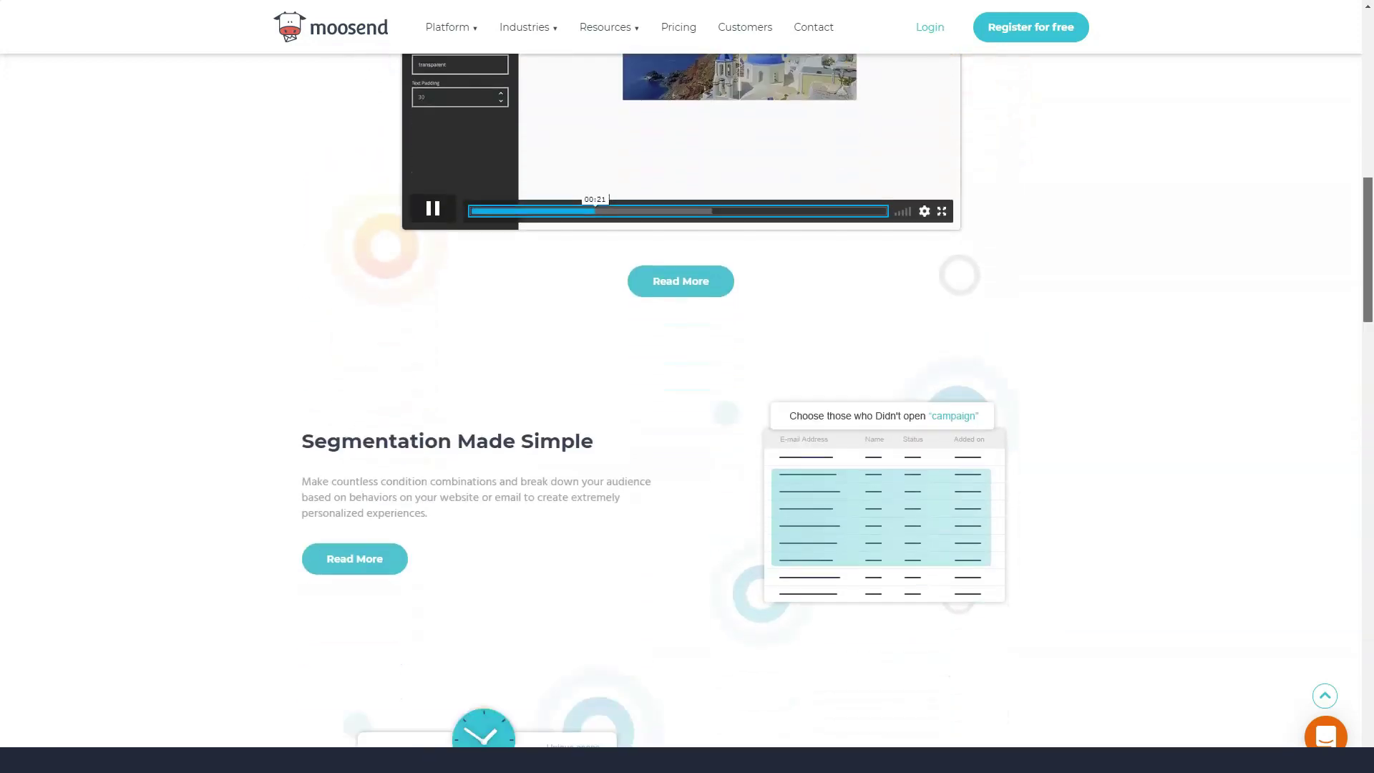
pyautogui.scroll(-3, 687, 430)
pyautogui.scroll(-2, 688, 429)
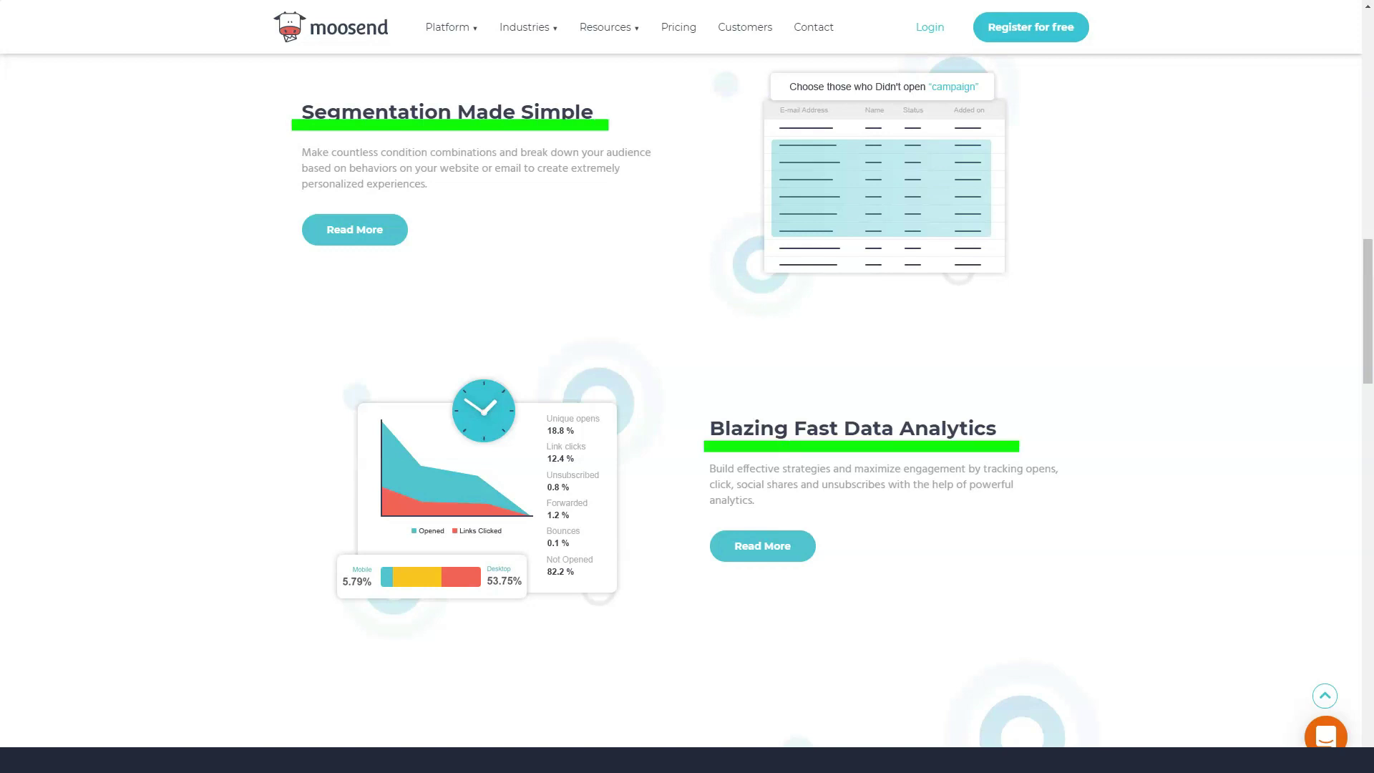
pyautogui.scroll(-5, 688, 386)
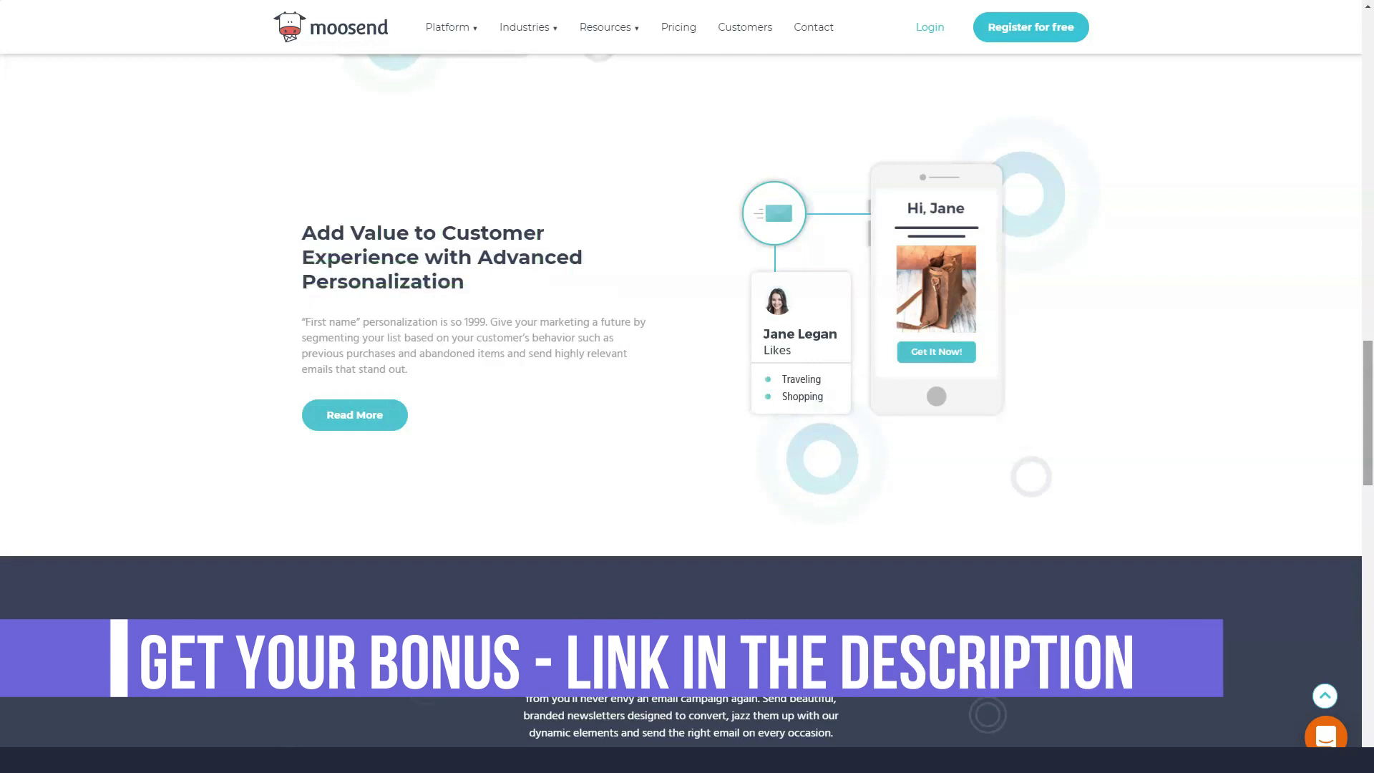
pyautogui.scroll(-5, 688, 386)
pyautogui.scroll(-3, 688, 387)
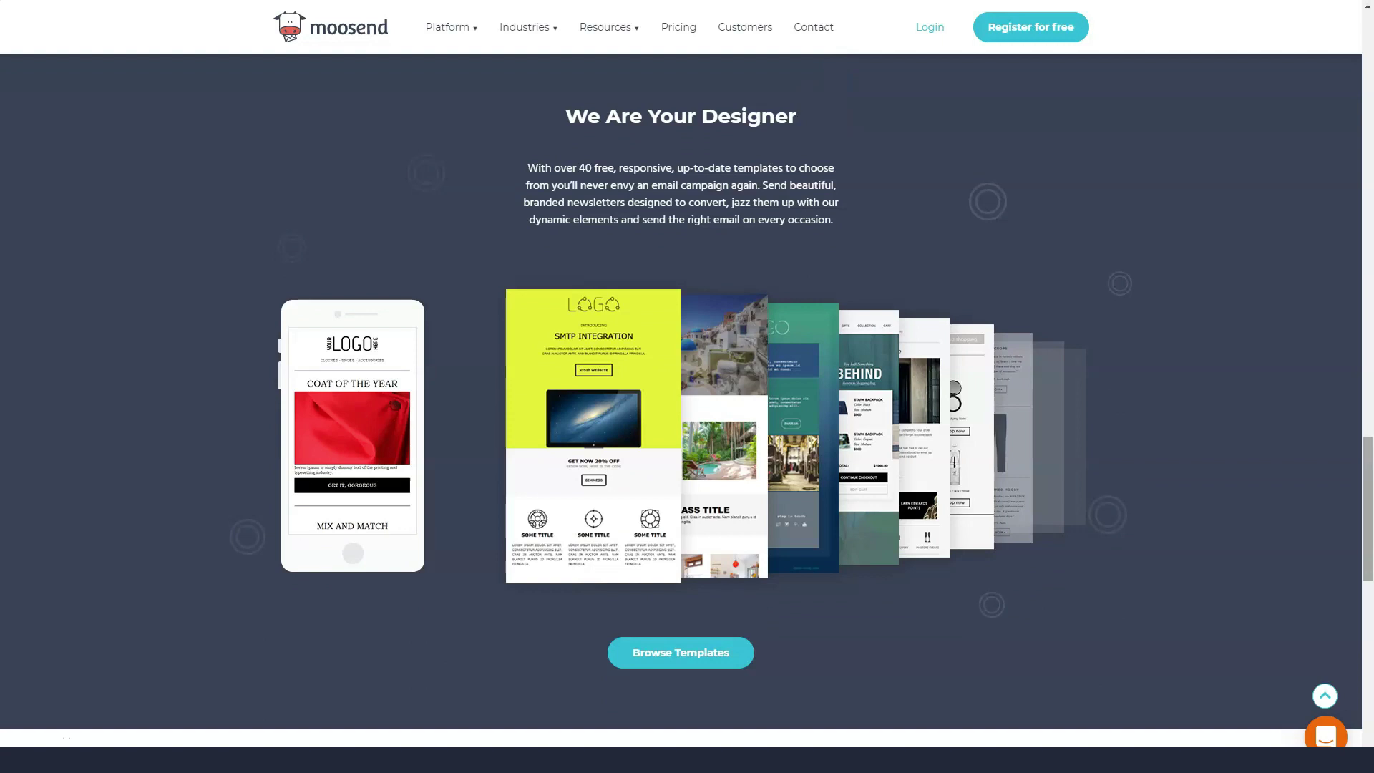
pyautogui.moveTo(1368, 510); pyautogui.dragTo(1368, 639)
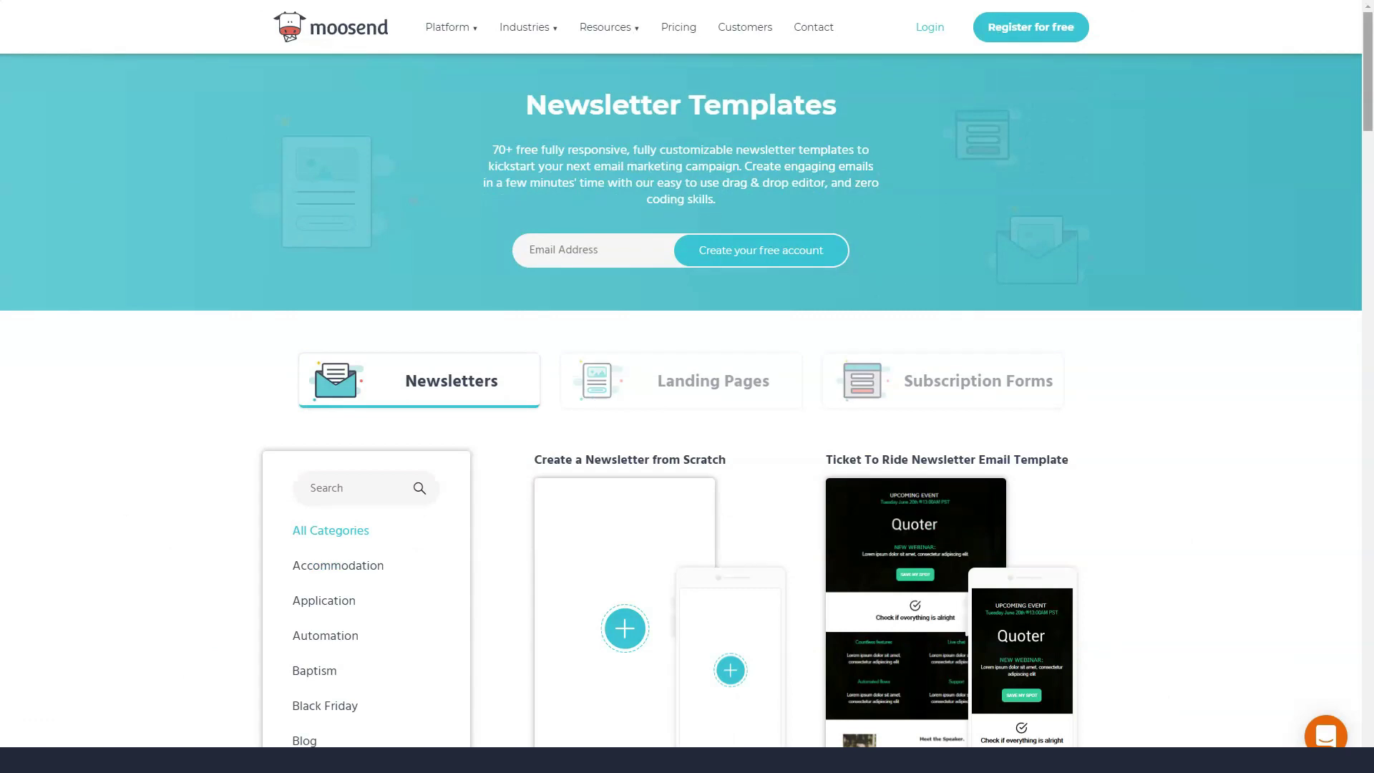
pyautogui.scroll(-4, 687, 430)
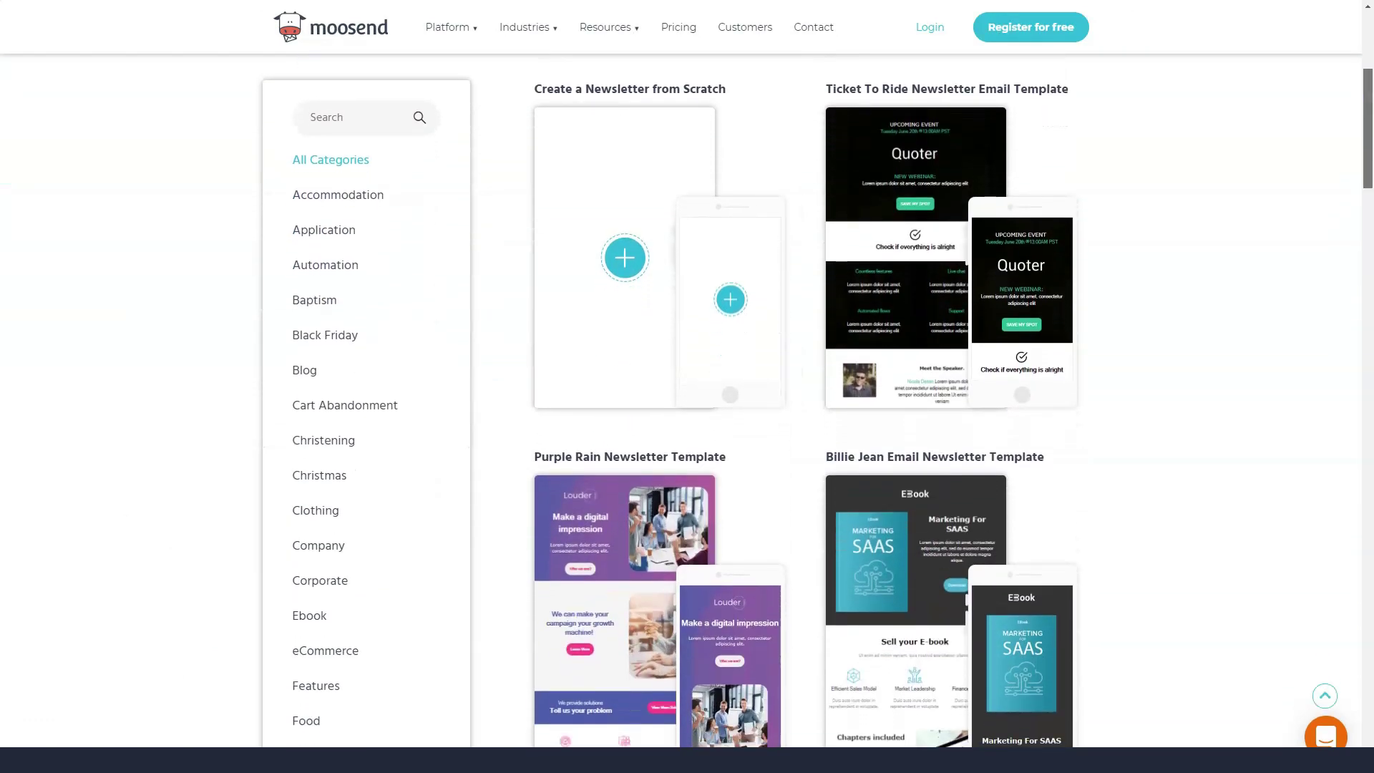
pyautogui.scroll(-8, 687, 430)
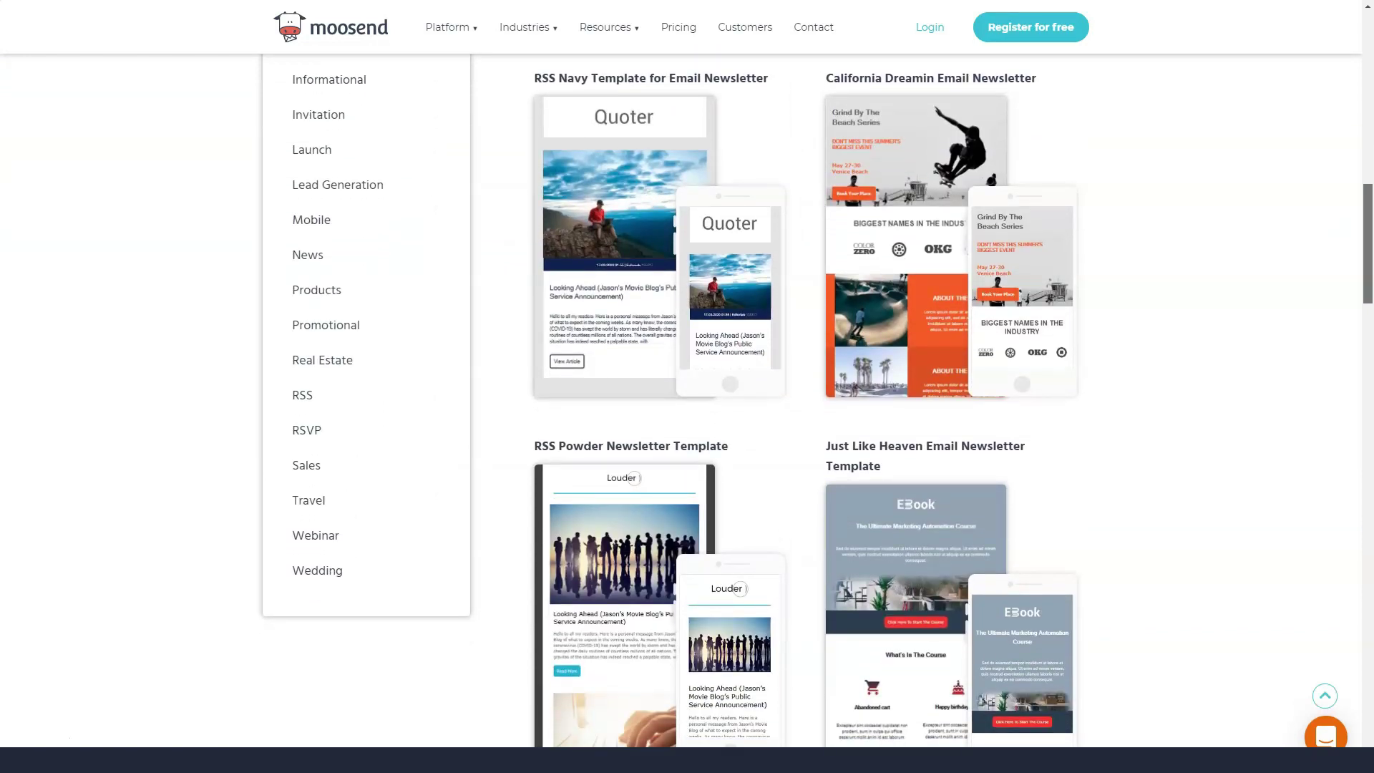
pyautogui.scroll(-5, 687, 429)
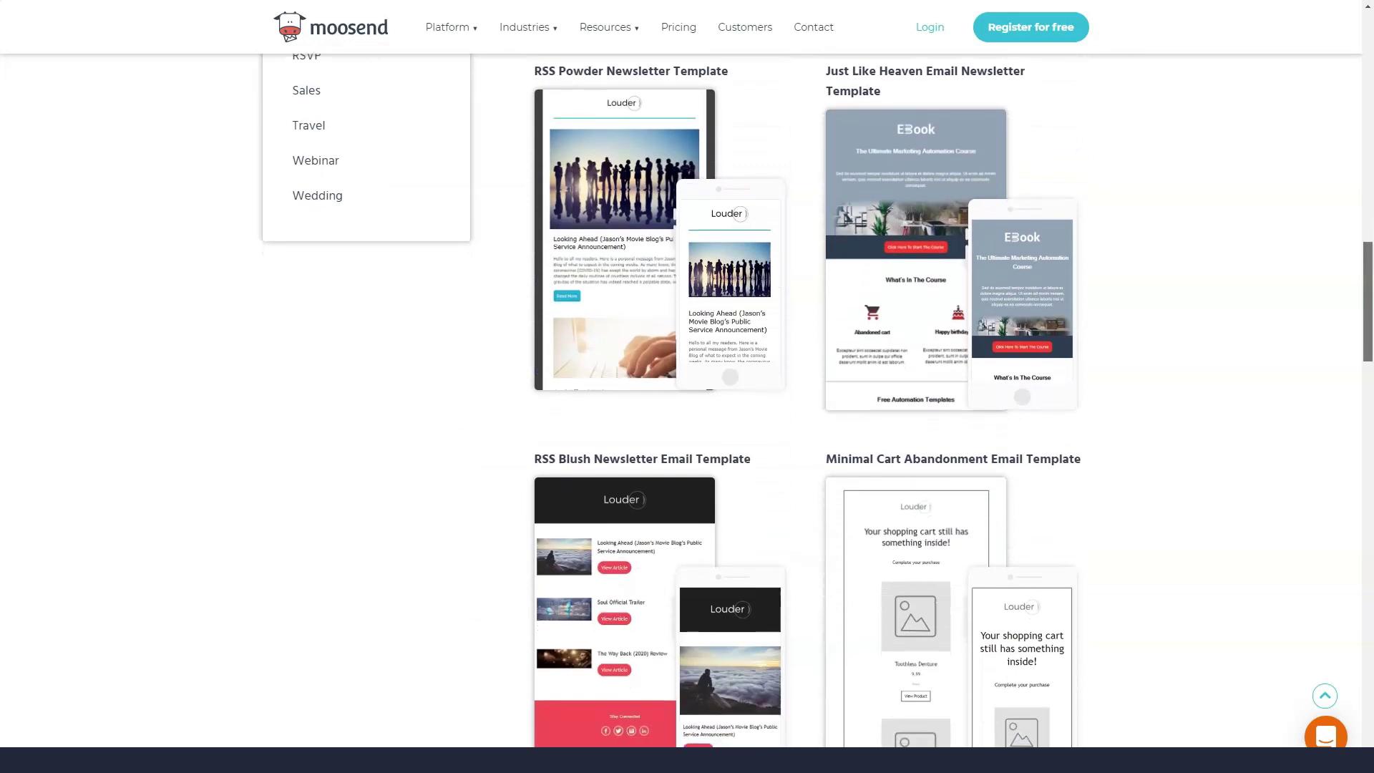
pyautogui.scroll(-5, 688, 430)
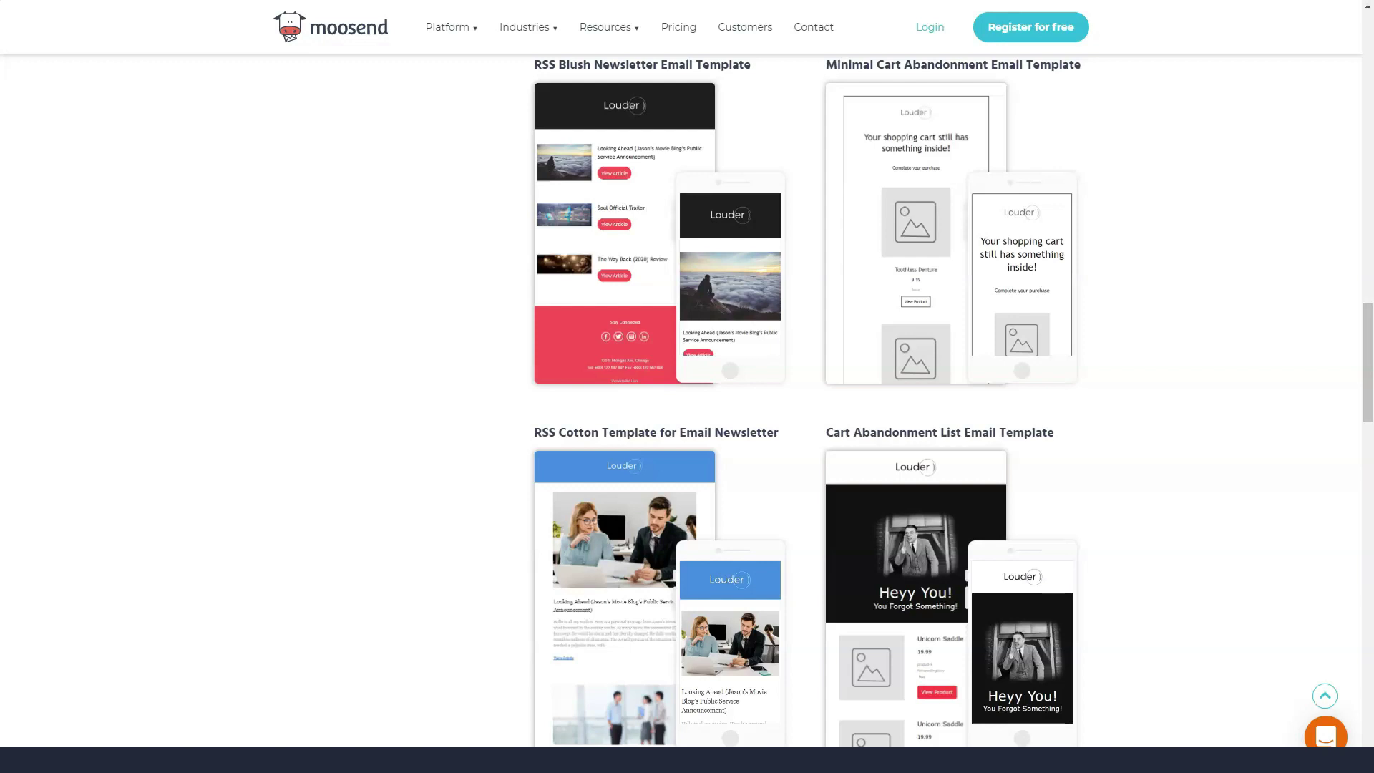
pyautogui.scroll(-5, 688, 430)
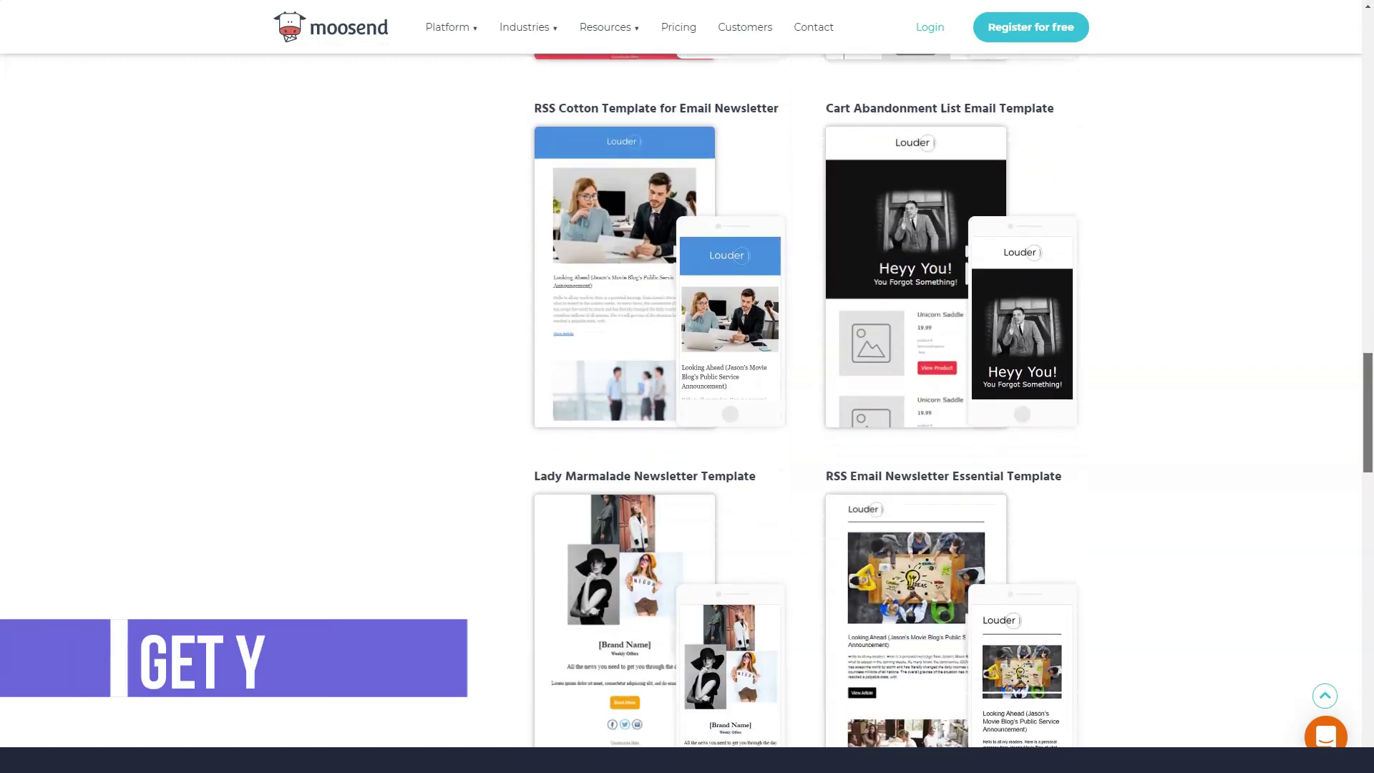
pyautogui.scroll(-1, 687, 430)
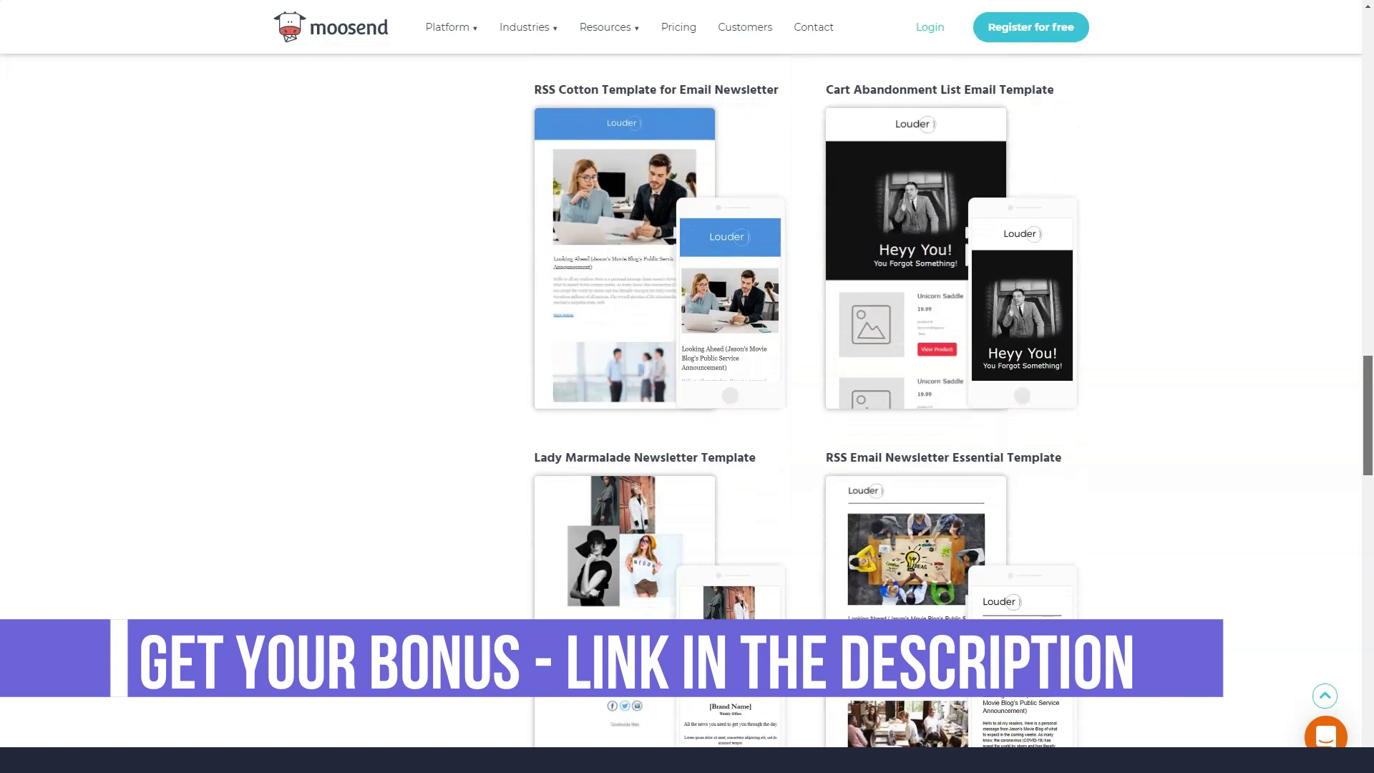
pyautogui.scroll(-5, 688, 431)
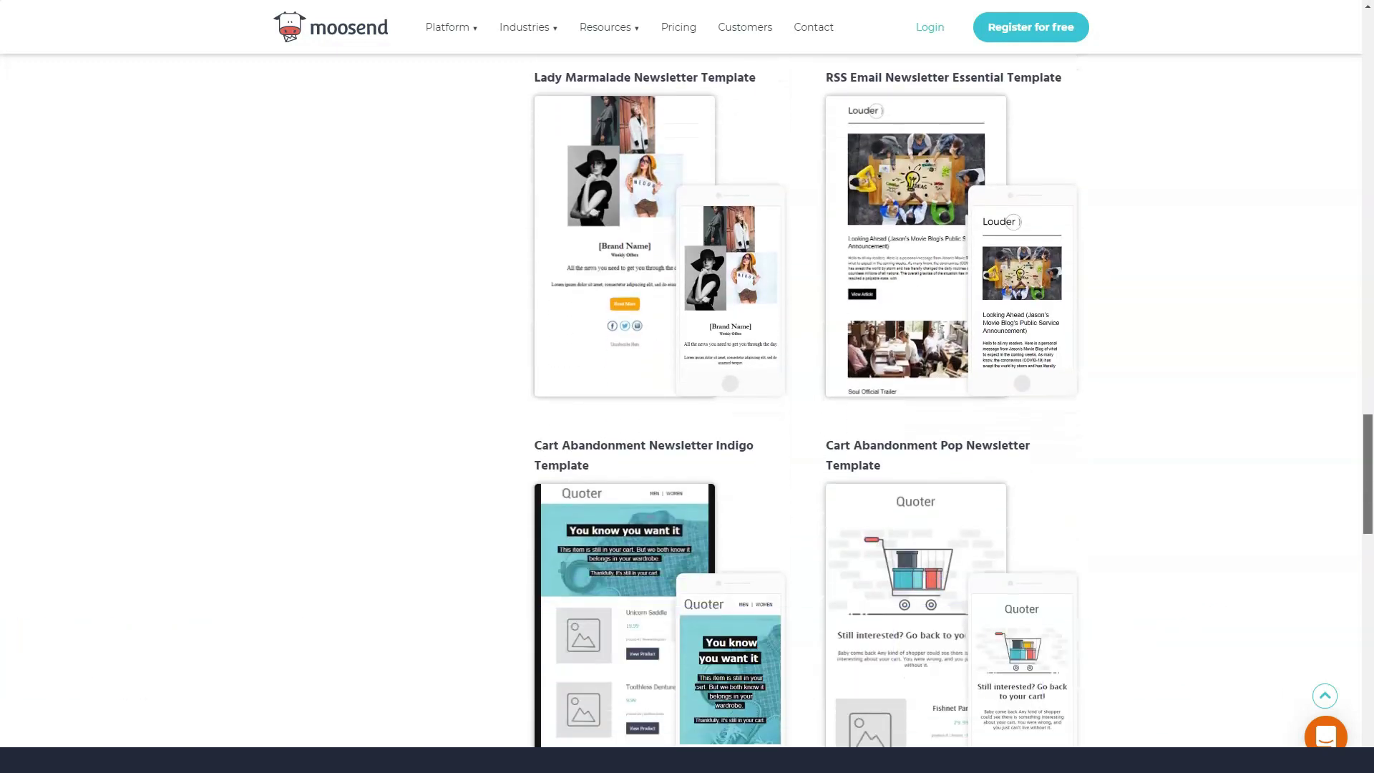
pyautogui.scroll(-5, 688, 429)
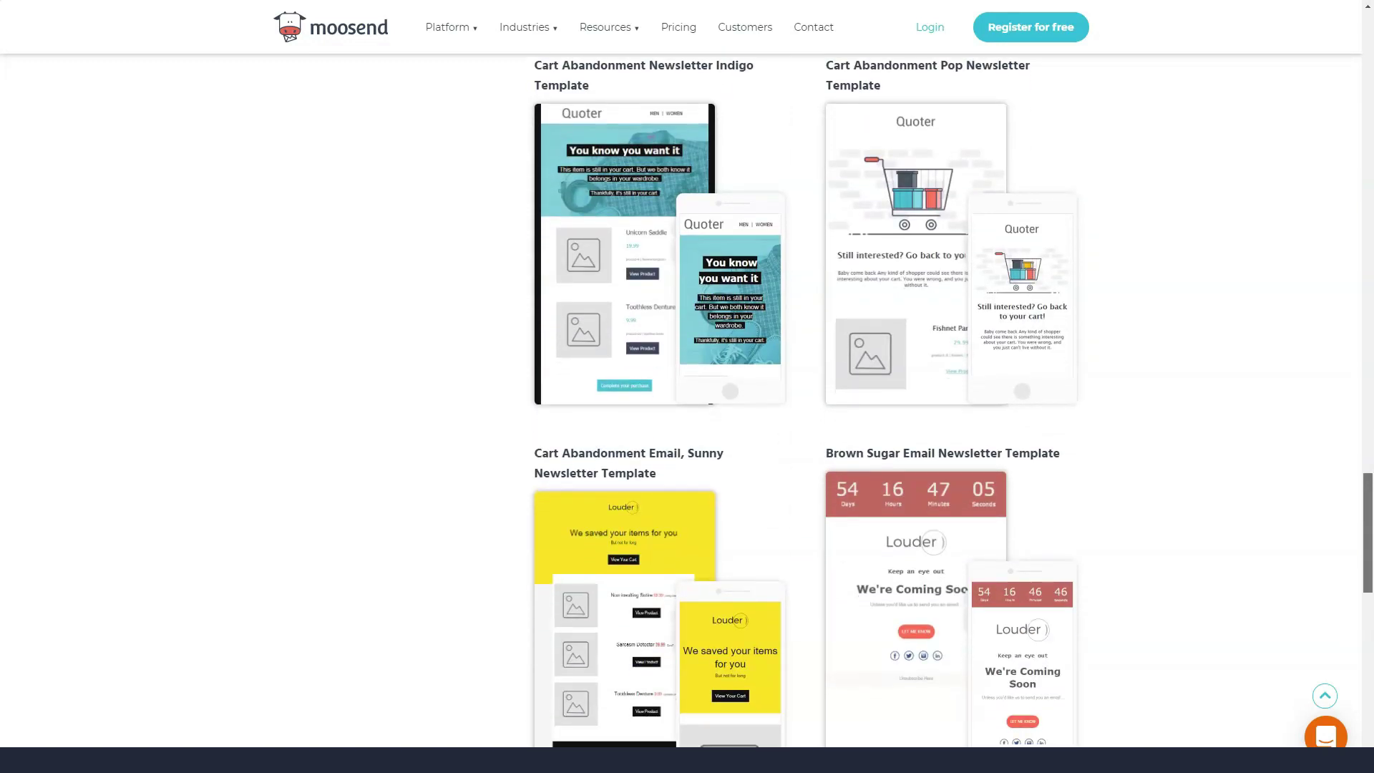
pyautogui.scroll(-5, 687, 430)
pyautogui.scroll(-1, 687, 430)
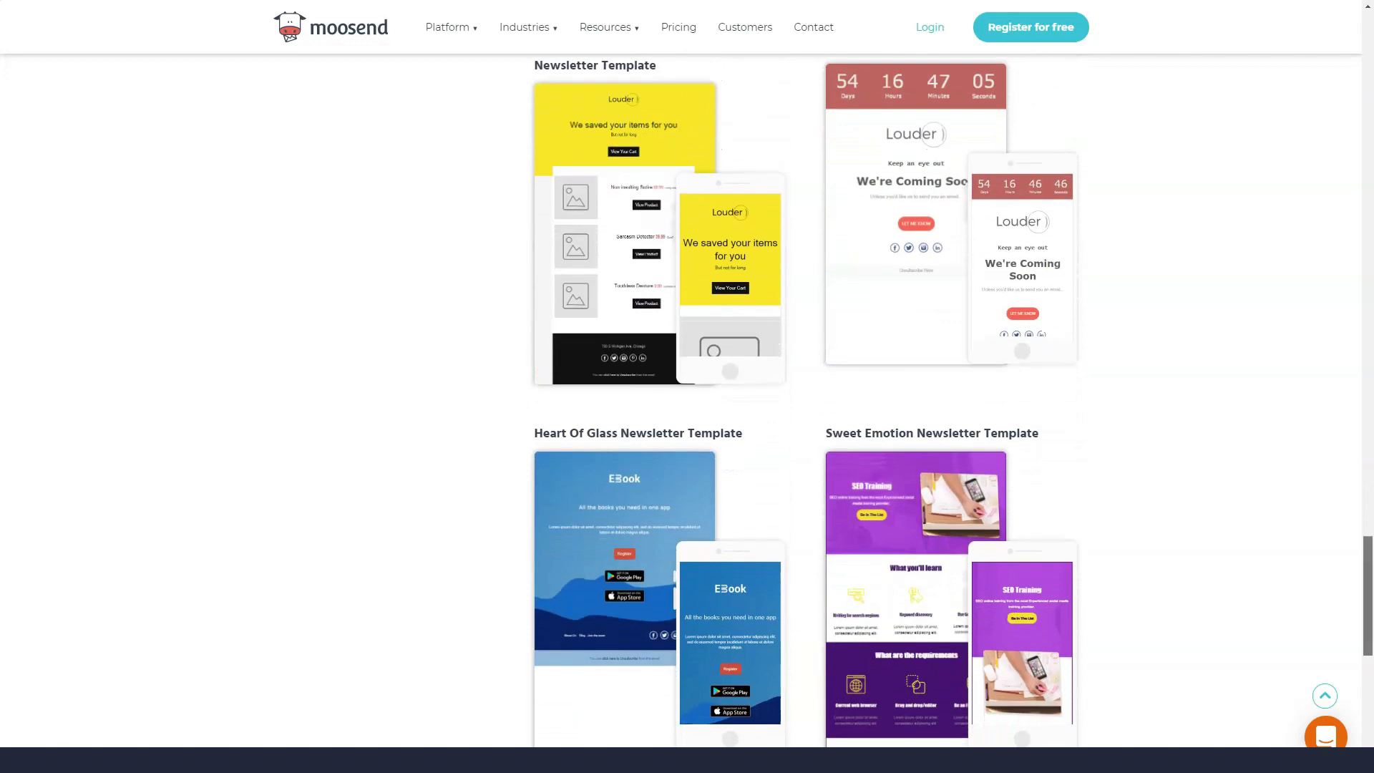
pyautogui.scroll(-5, 687, 430)
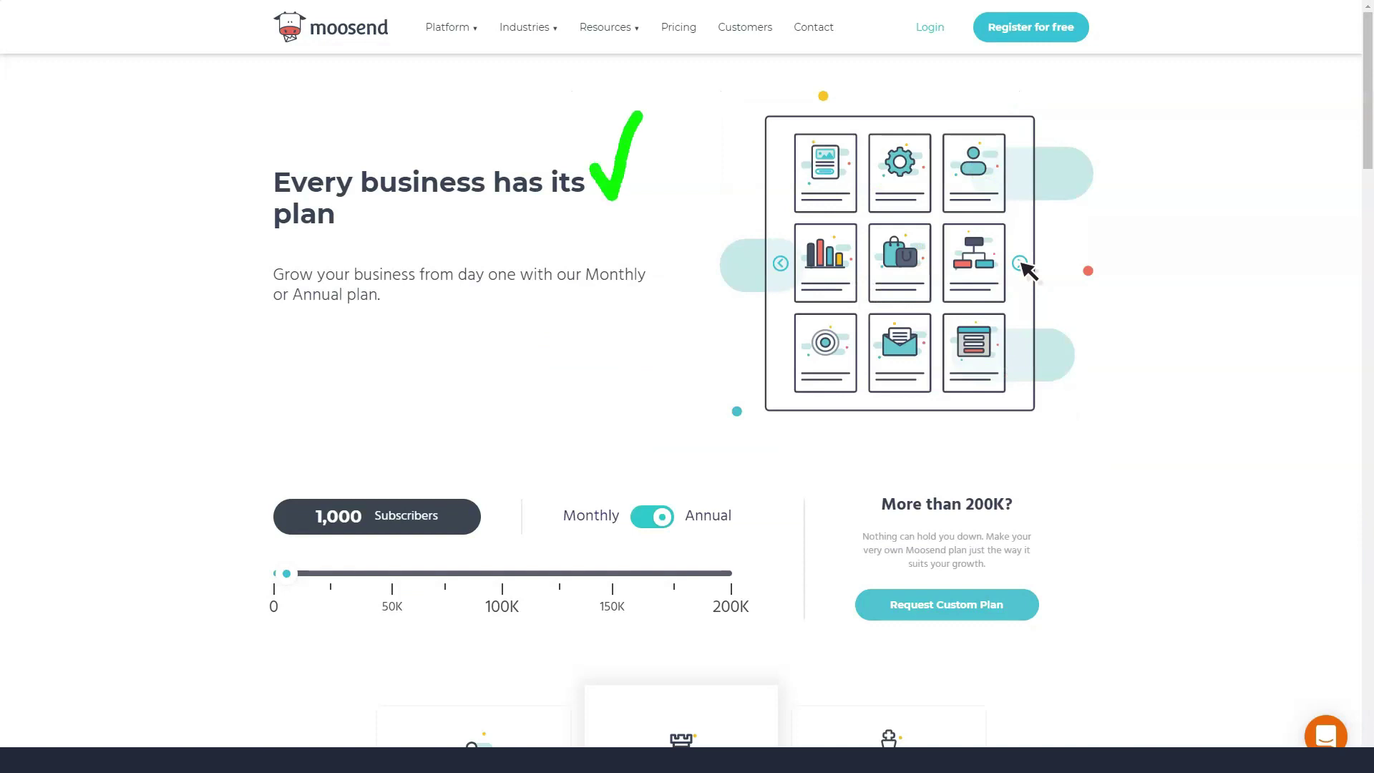
pyautogui.scroll(-3, 1028, 268)
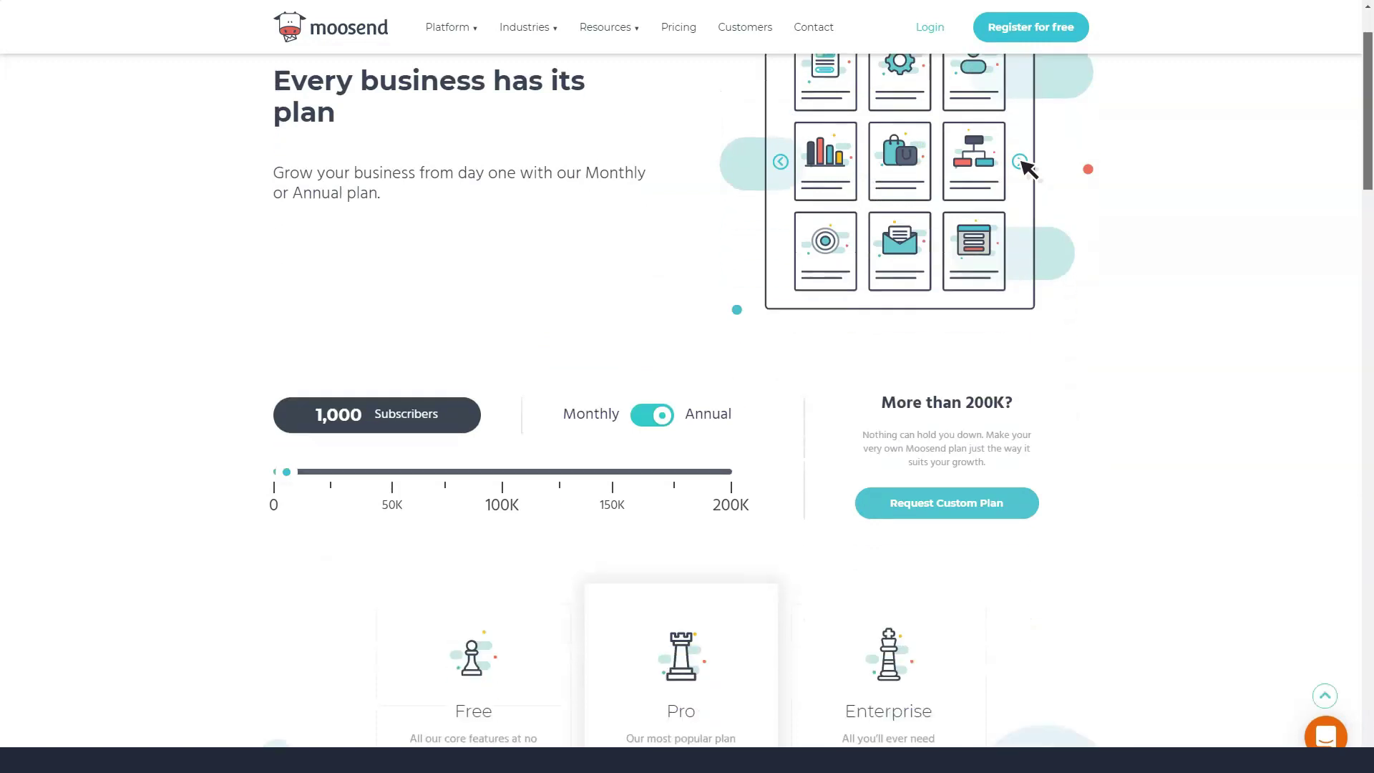
pyautogui.scroll(-3, 1028, 269)
pyautogui.scroll(-3, 1027, 269)
pyautogui.scroll(-2, 1027, 269)
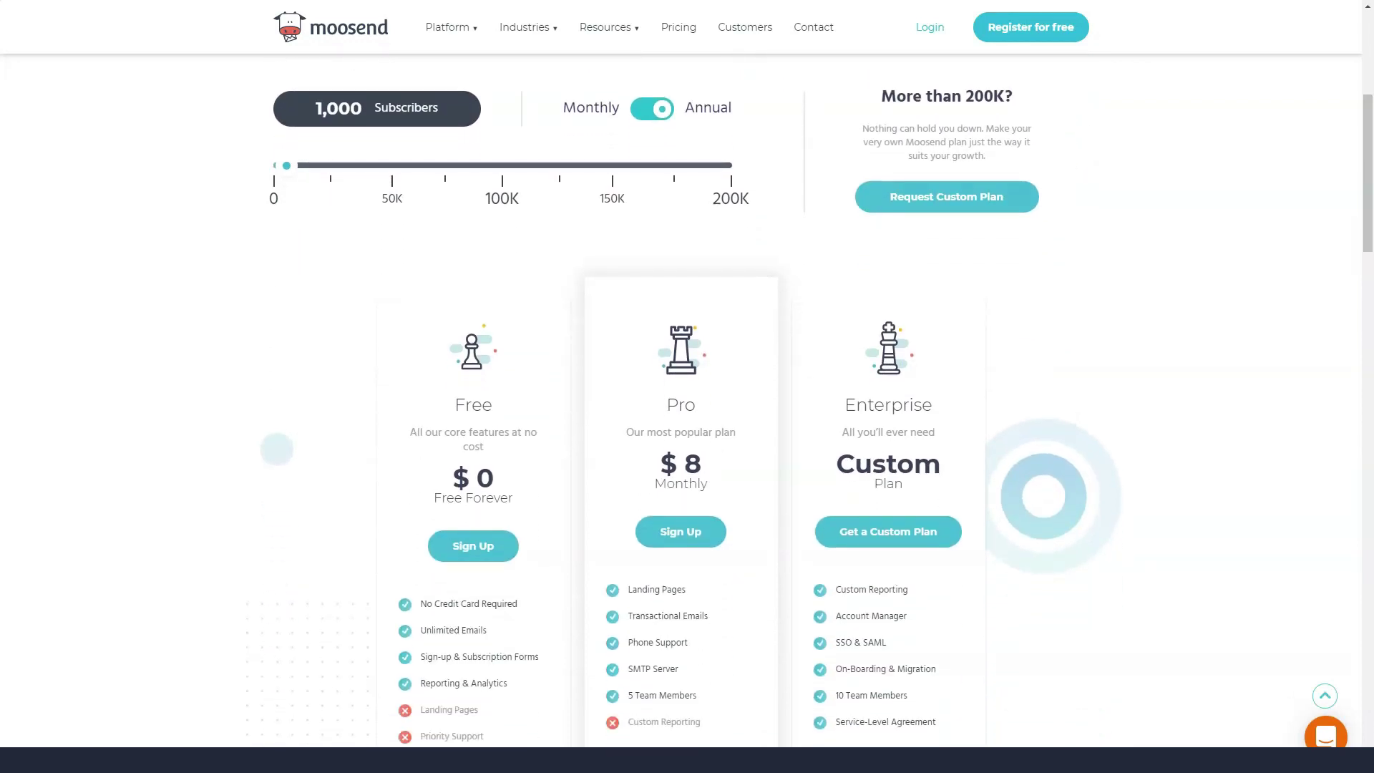
# Slide subscribers to 200,000 to reveal the $608 Pro price, then reset to 0
pyautogui.moveTo(286, 165); pyautogui.dragTo(721, 166)
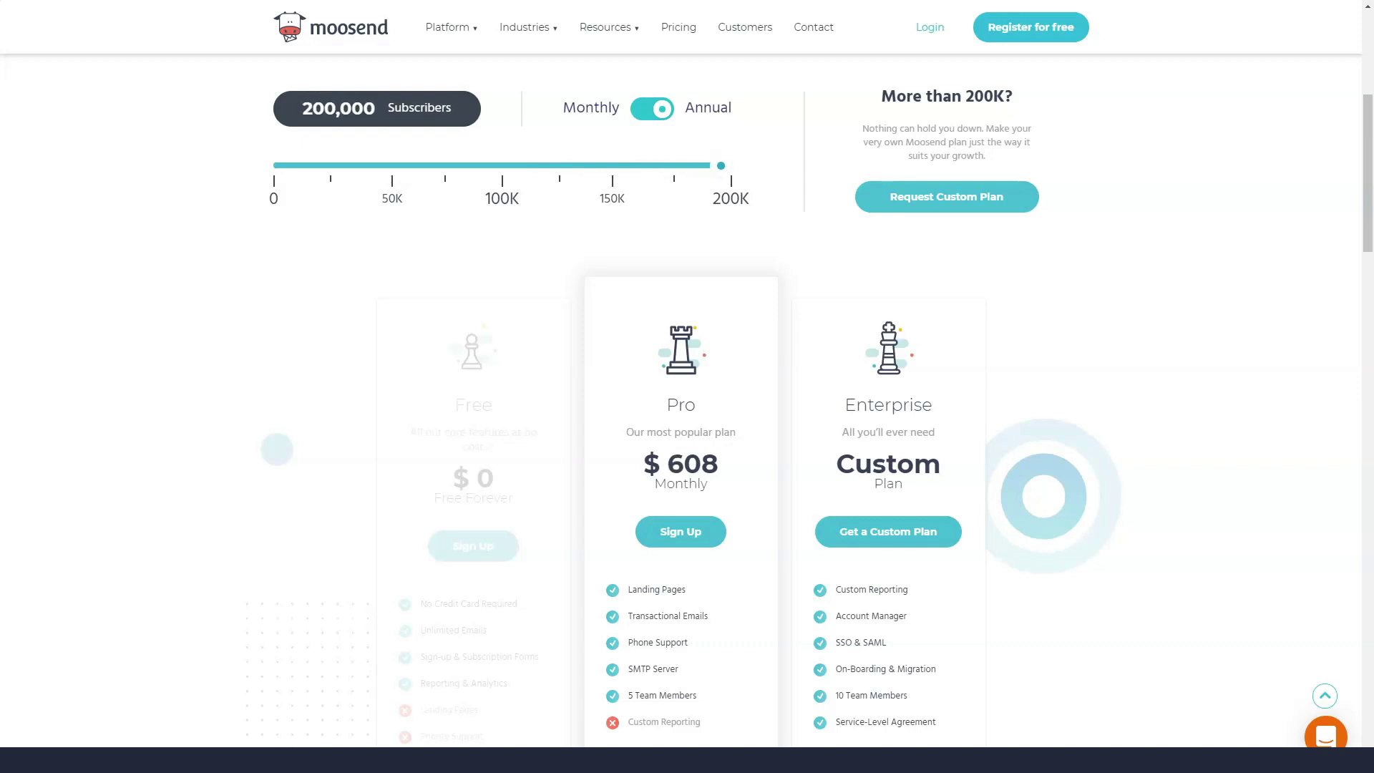
pyautogui.click(282, 166)
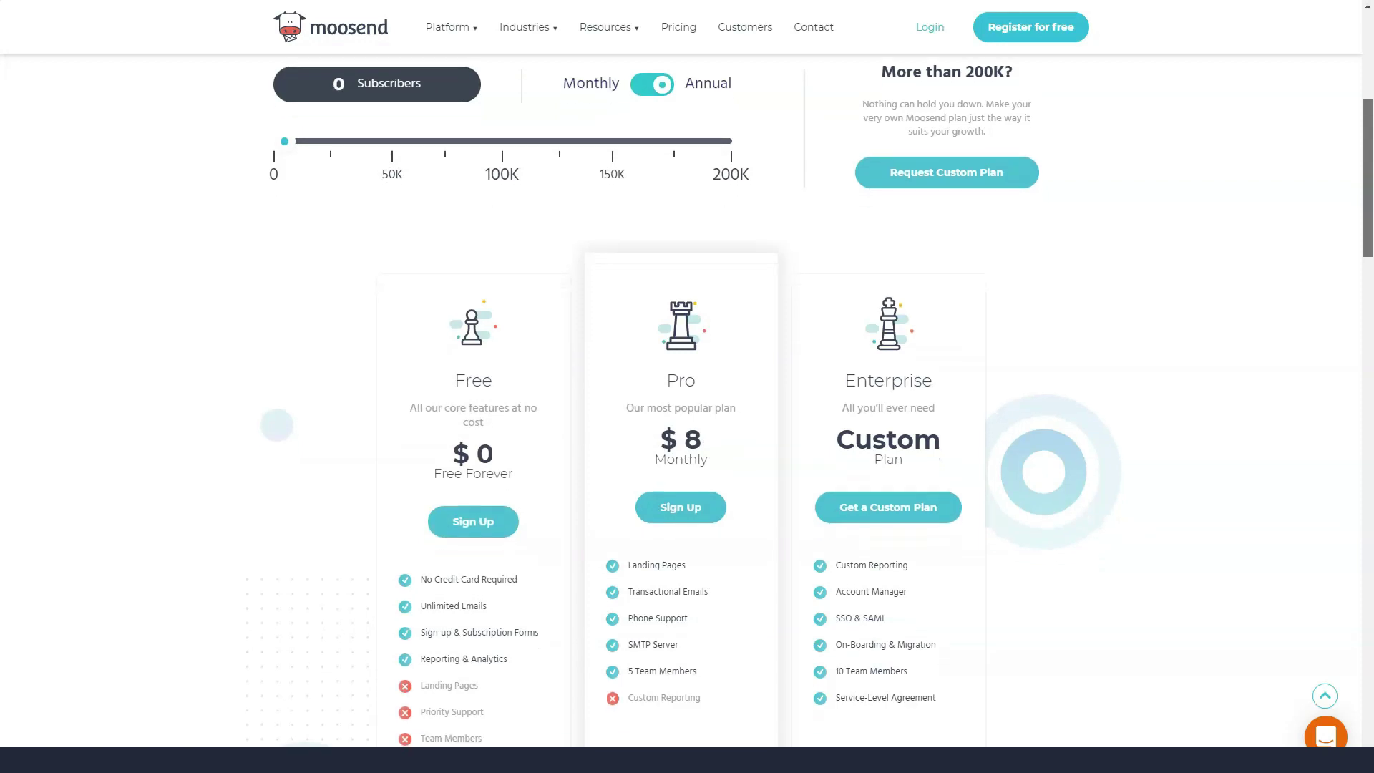
pyautogui.scroll(-2, 688, 429)
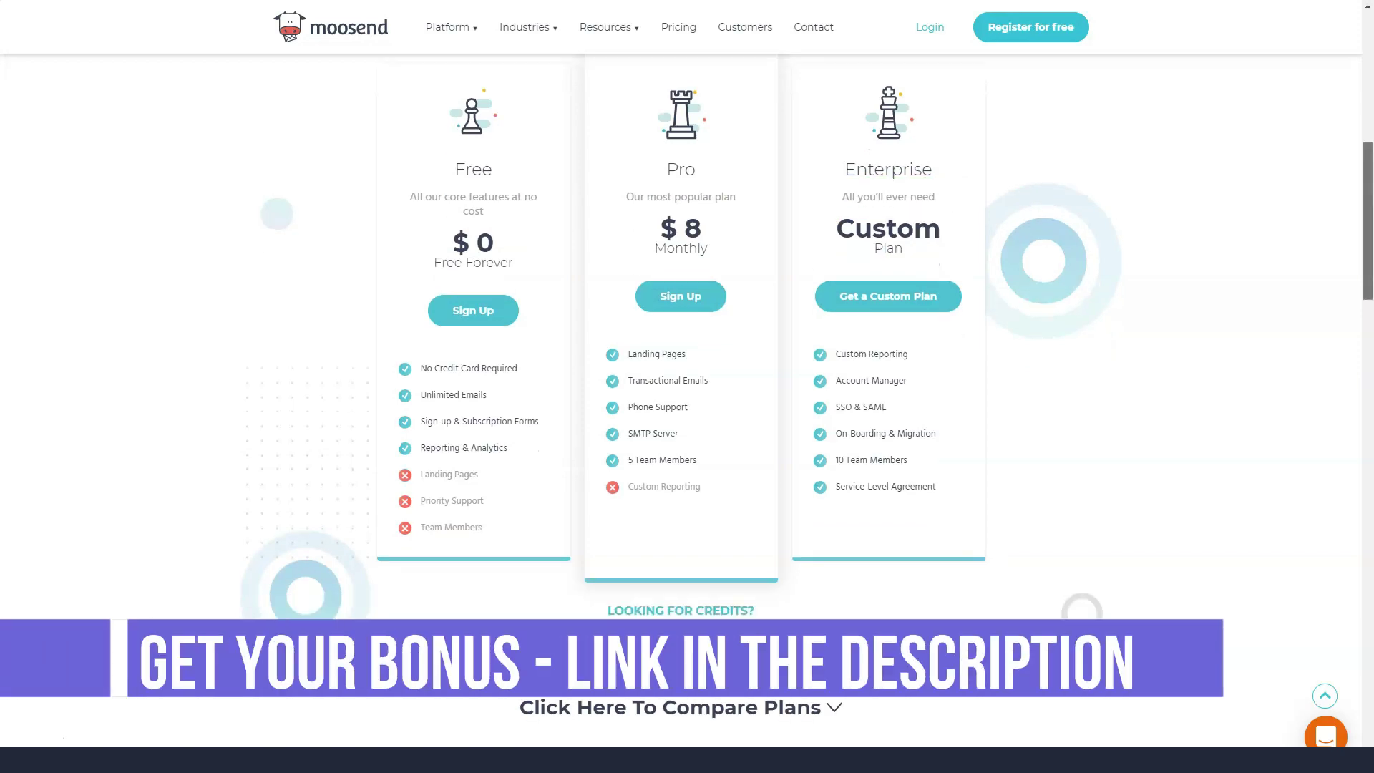
pyautogui.scroll(-3, 687, 387)
pyautogui.scroll(-3, 687, 387)
# Expand the full Free, Pro and Enterprise plan comparison table
pyautogui.click(680, 274)
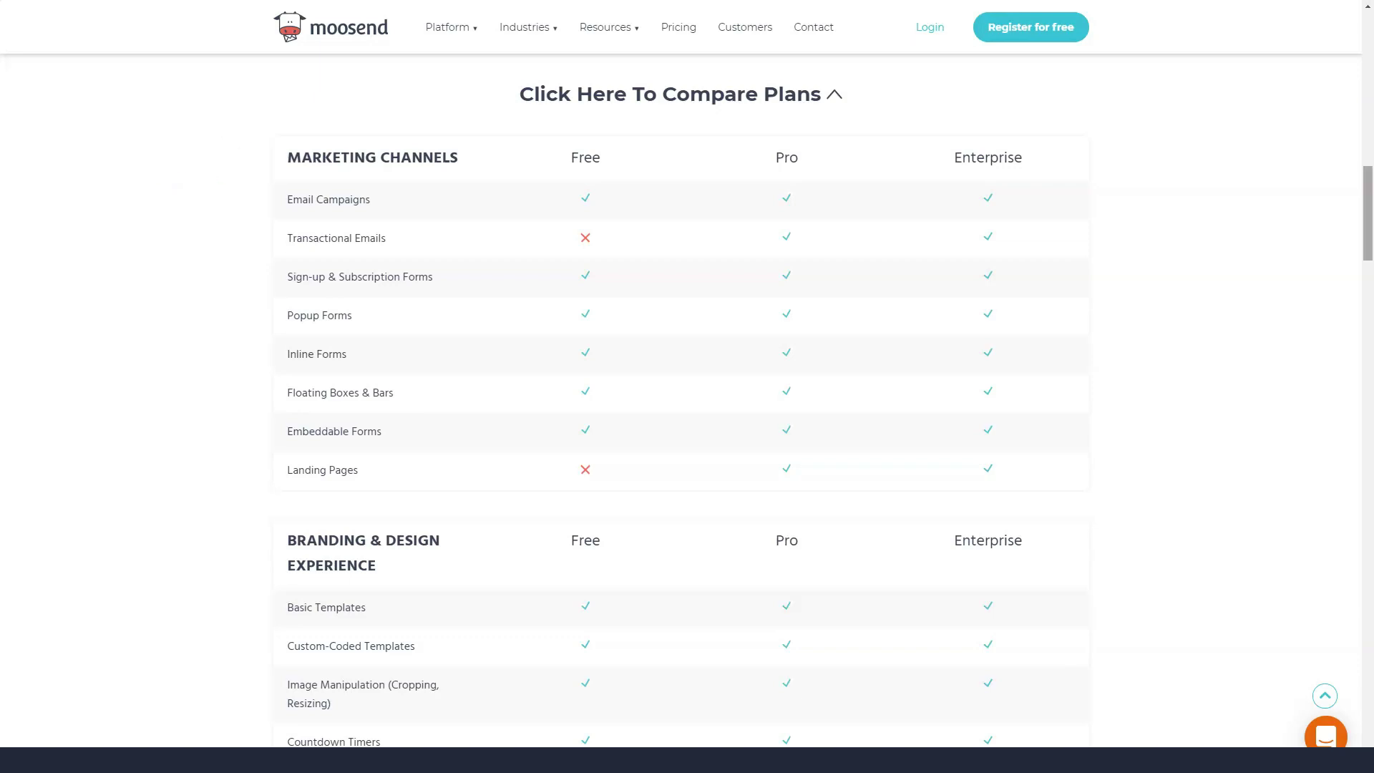
pyautogui.scroll(-3, 687, 388)
pyautogui.scroll(-3, 688, 387)
pyautogui.scroll(-3, 688, 387)
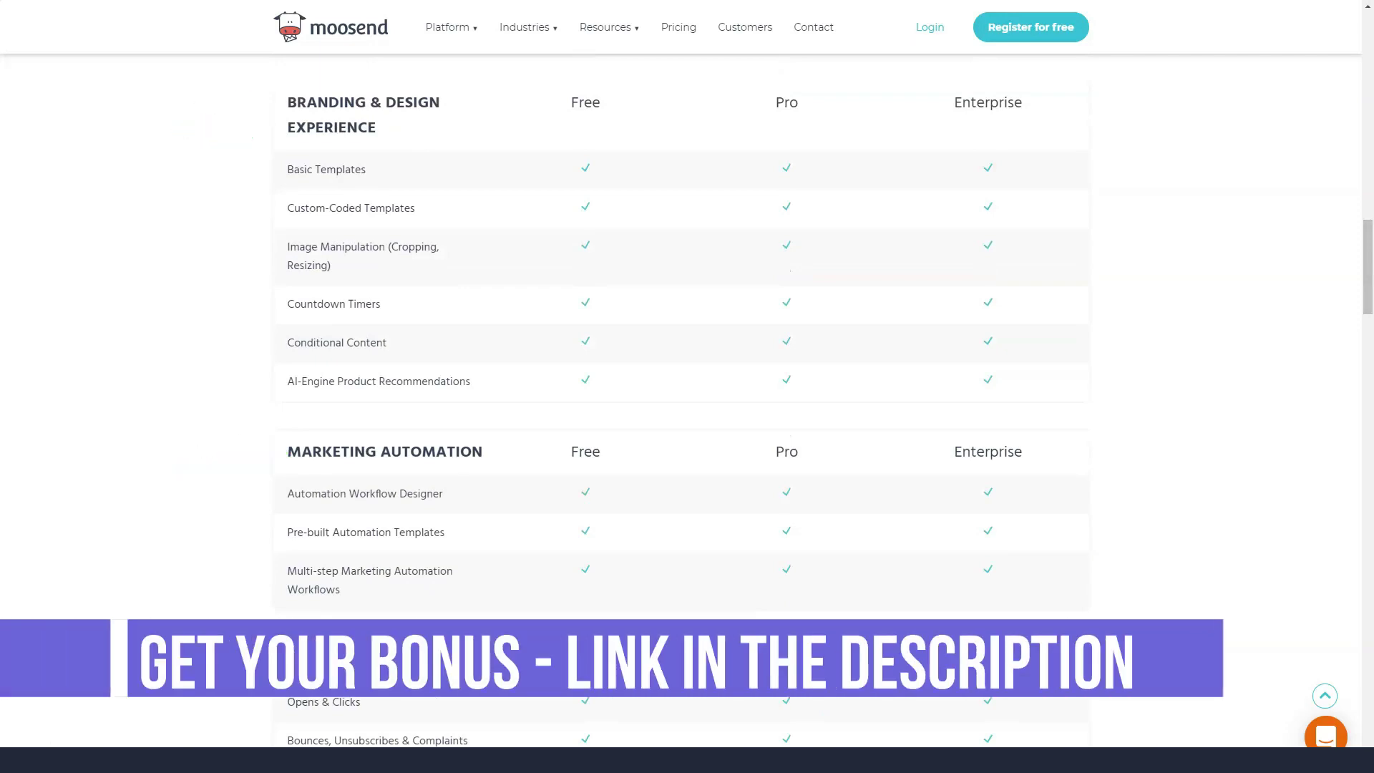
pyautogui.scroll(-3, 687, 386)
pyautogui.scroll(-2, 687, 386)
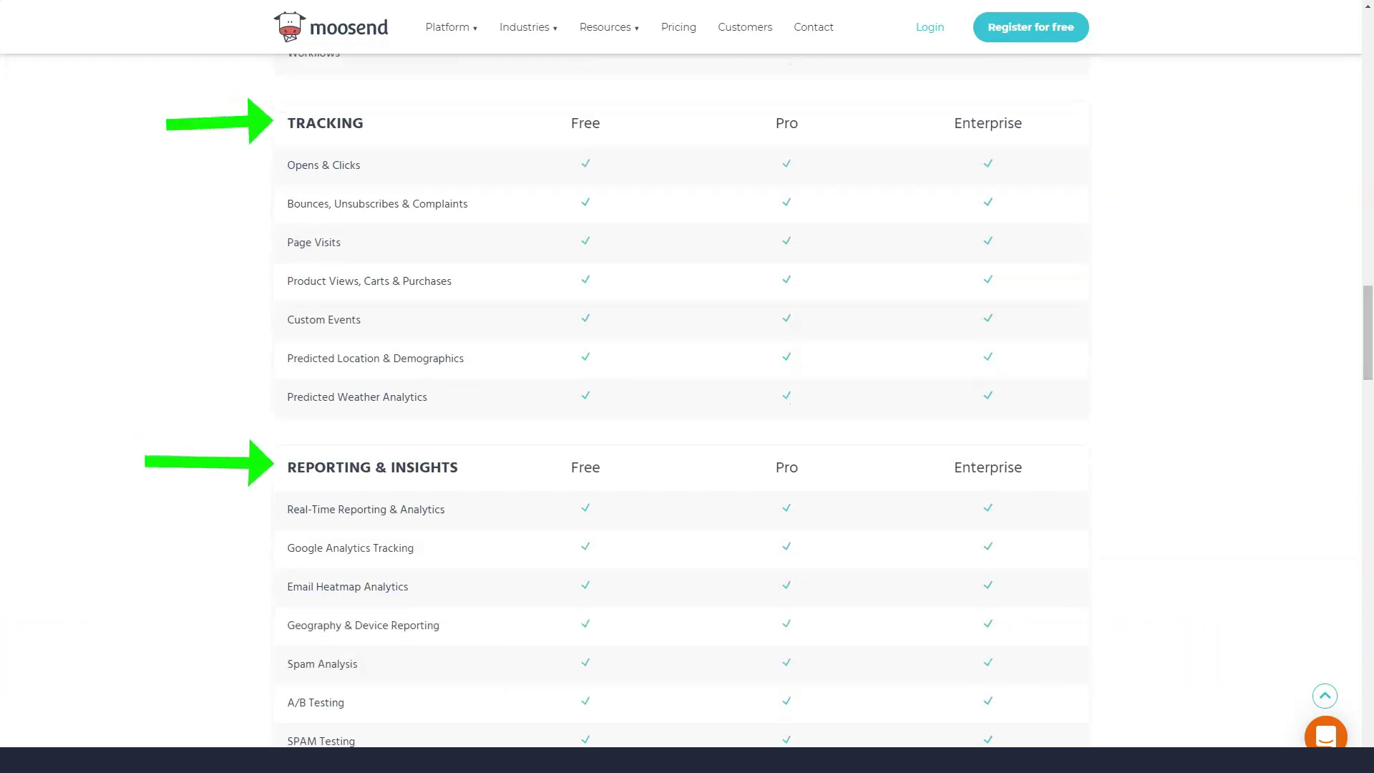
pyautogui.scroll(-5, 687, 386)
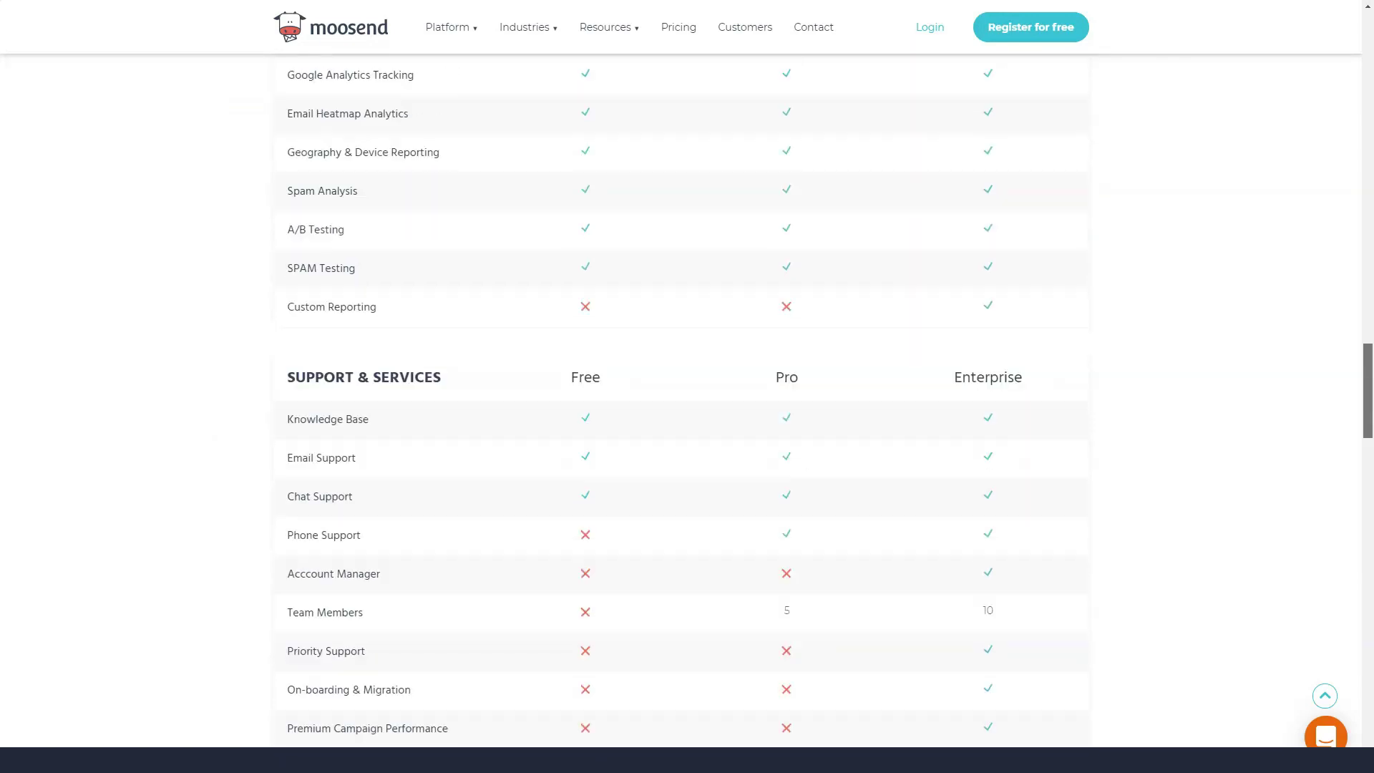
pyautogui.scroll(-5, 687, 386)
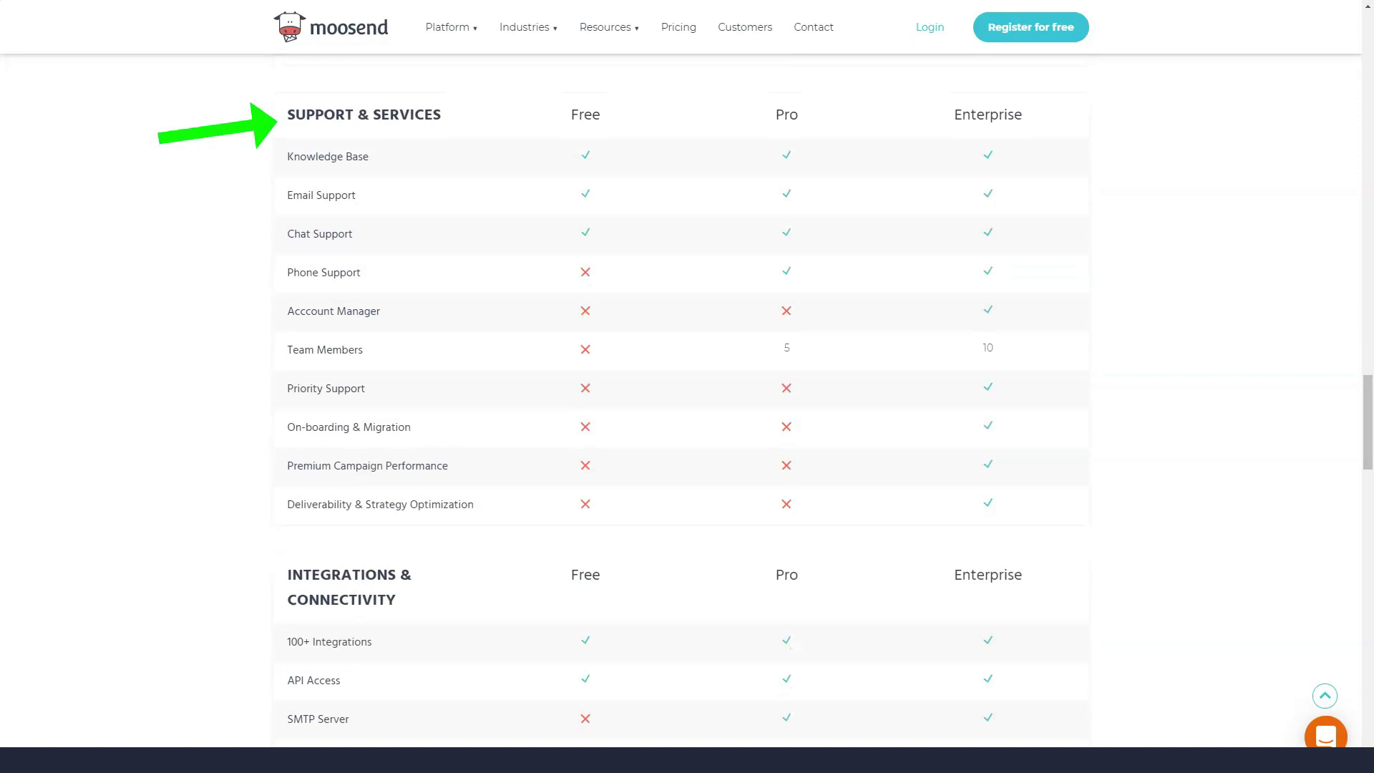
pyautogui.scroll(-5, 688, 387)
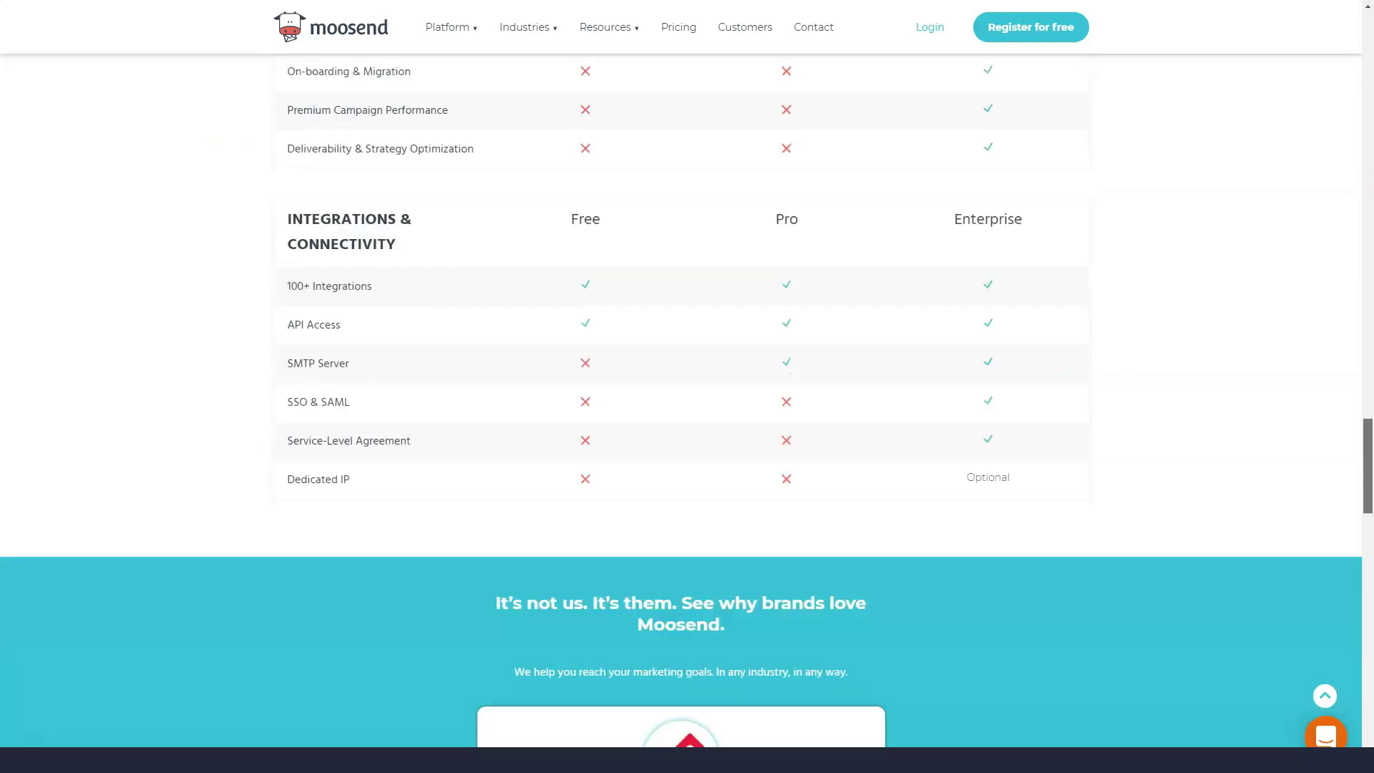
pyautogui.scroll(-2, 687, 387)
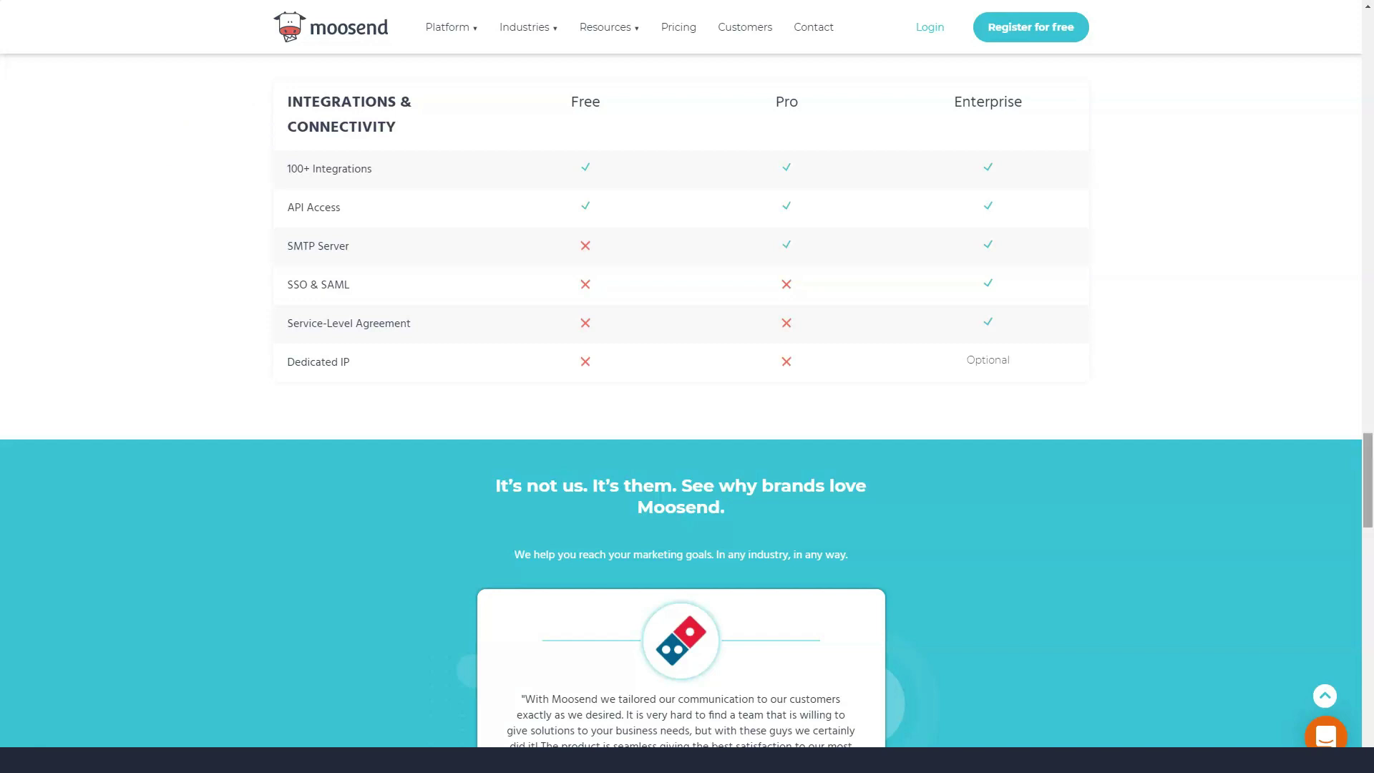
pyautogui.scroll(-4, 687, 387)
pyautogui.scroll(-2, 688, 386)
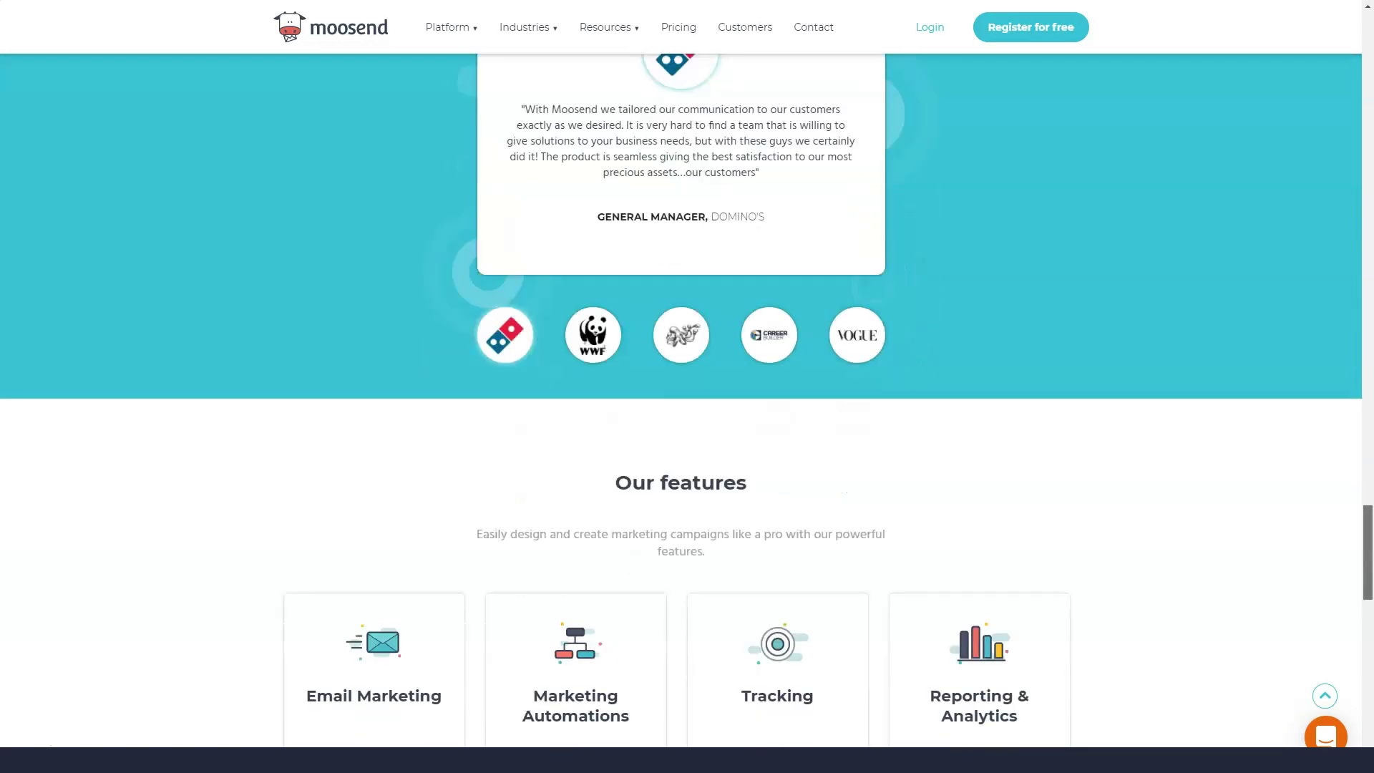
pyautogui.scroll(-3, 687, 387)
pyautogui.scroll(-2, 687, 386)
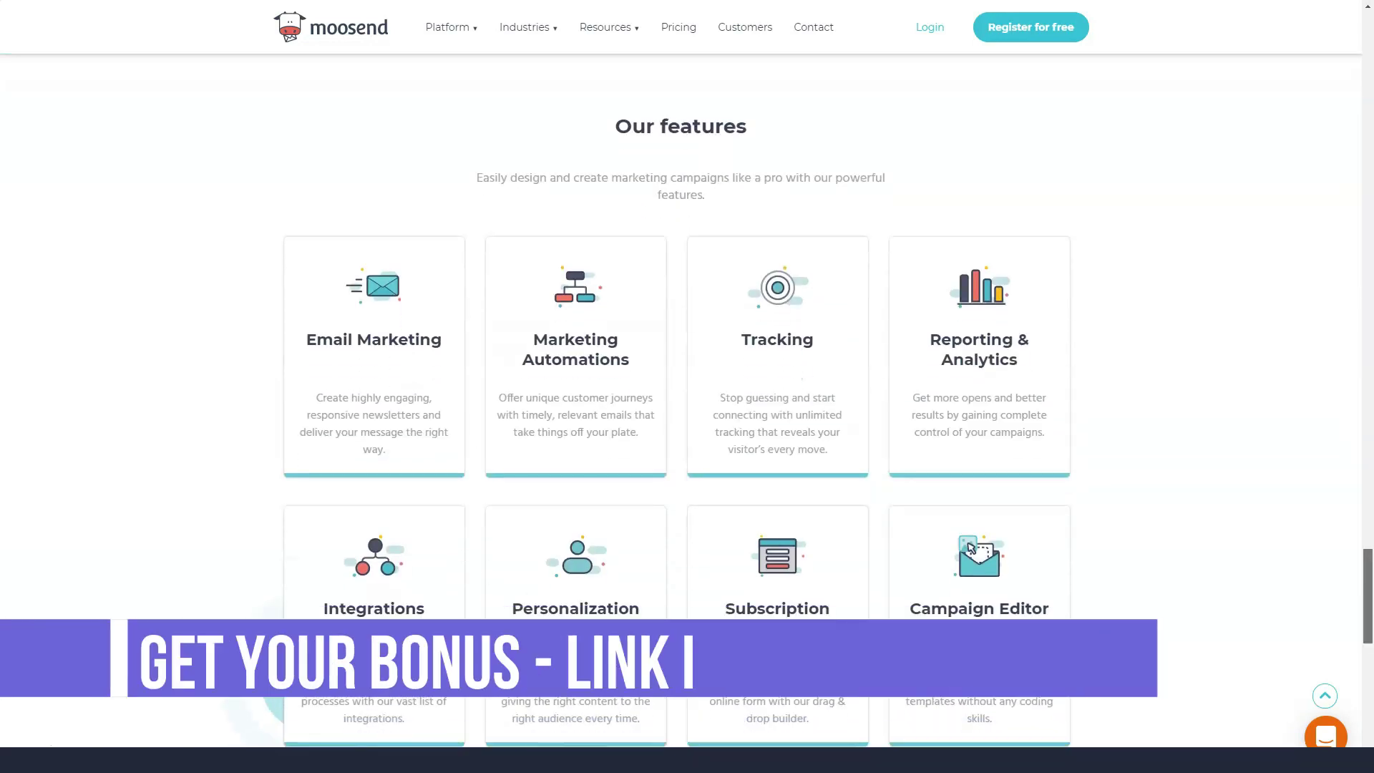
pyautogui.scroll(-1, 687, 387)
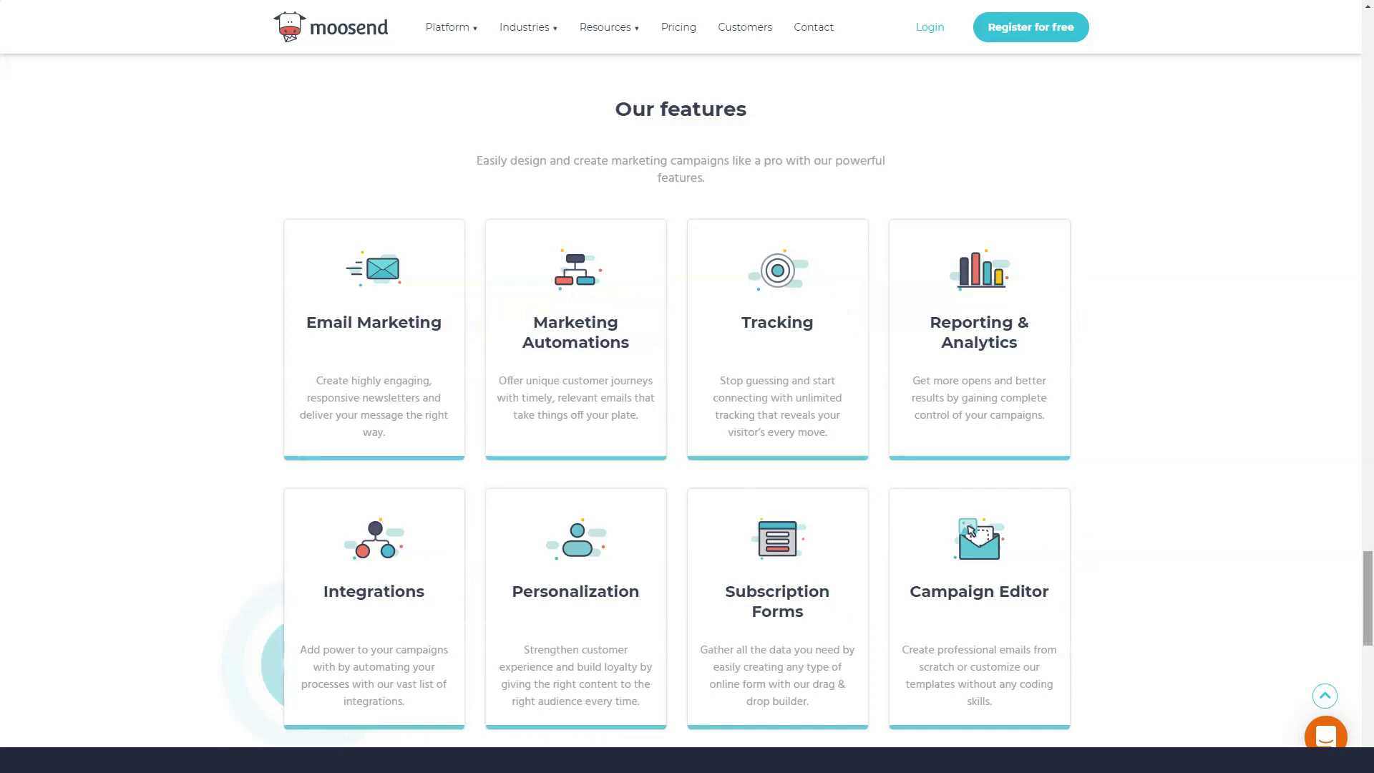
pyautogui.scroll(-5, 971, 530)
pyautogui.scroll(-5, 972, 529)
pyautogui.scroll(-1, 687, 429)
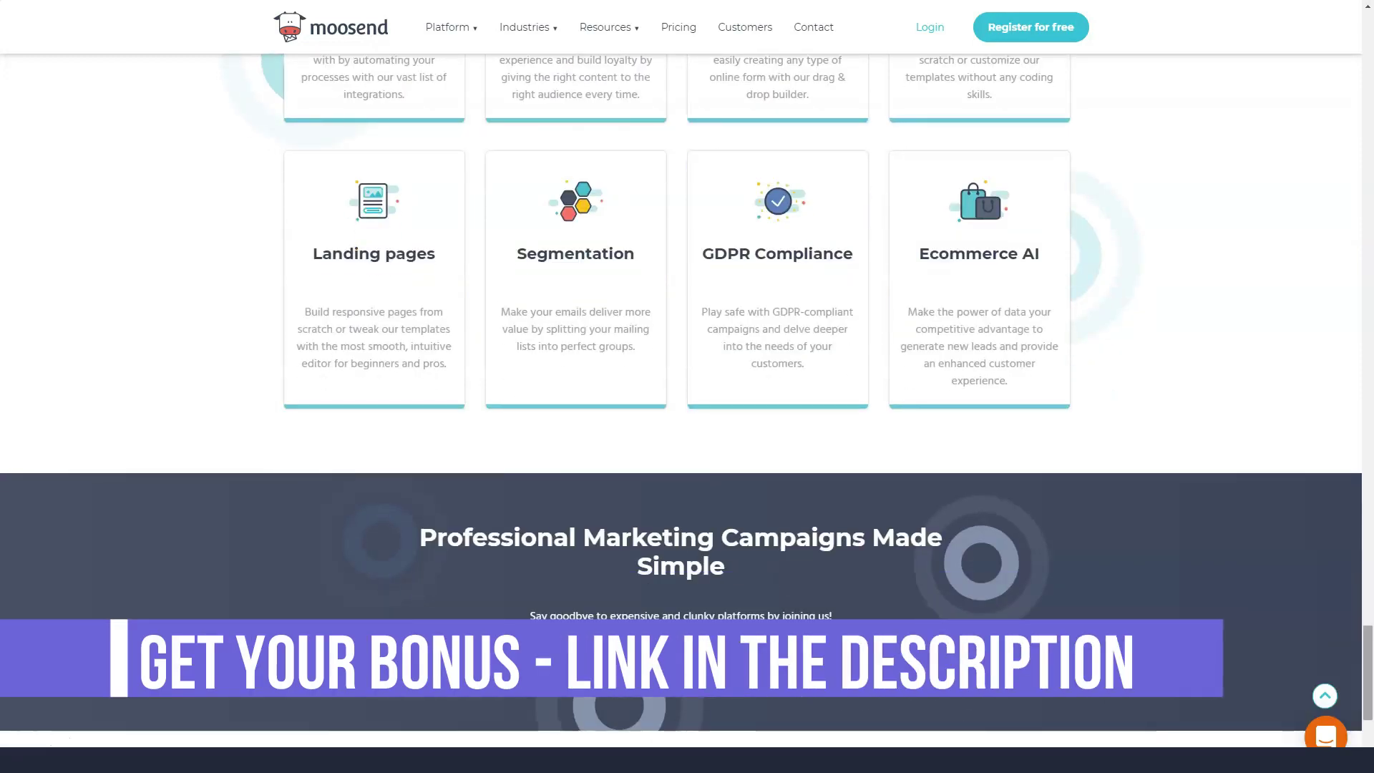